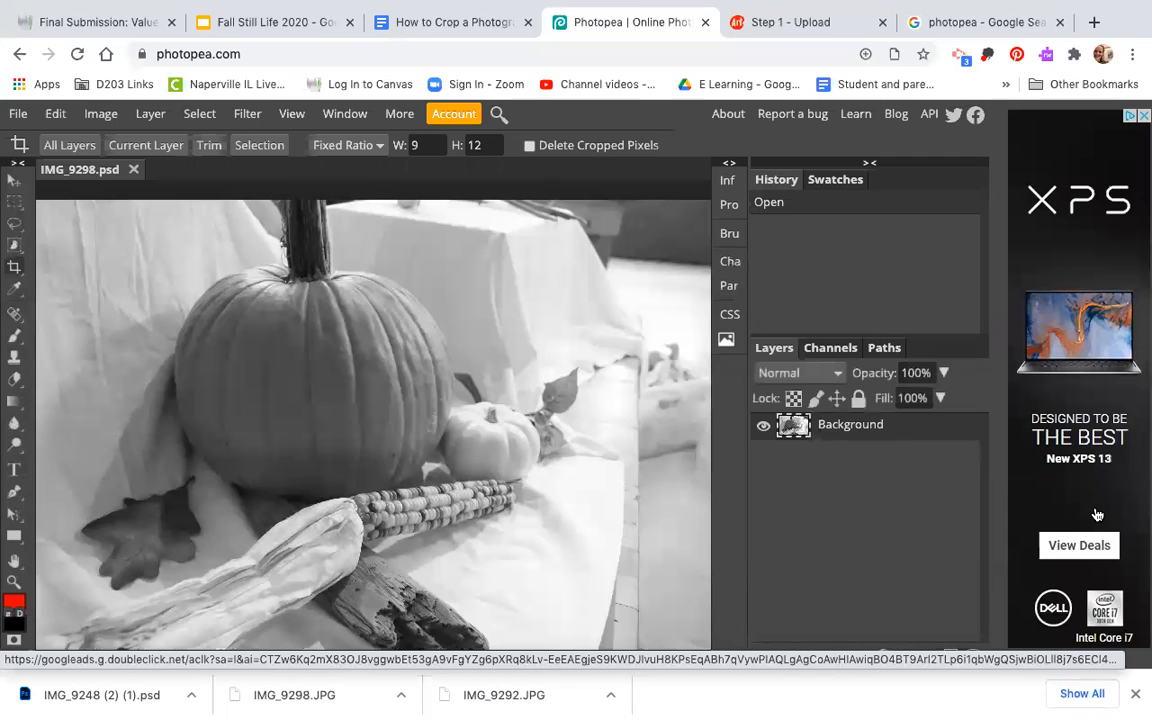
pyautogui.scroll(-2, 475, 355)
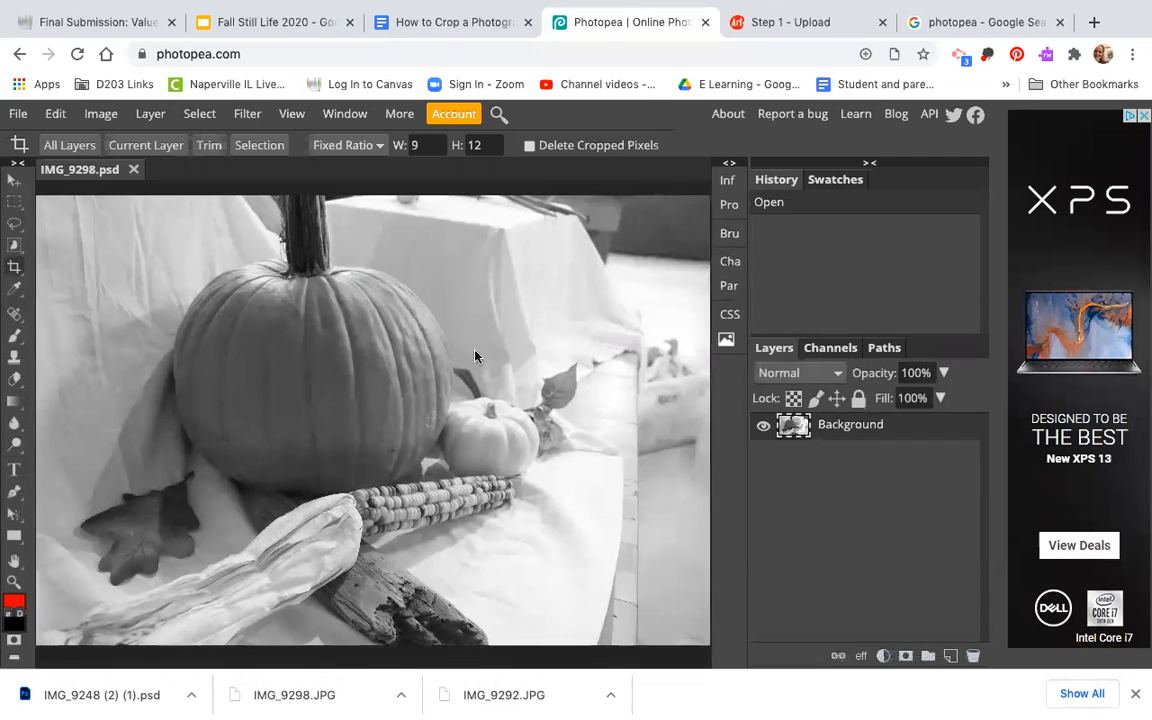
pyautogui.scroll(2, 475, 355)
pyautogui.scroll(-1, 475, 355)
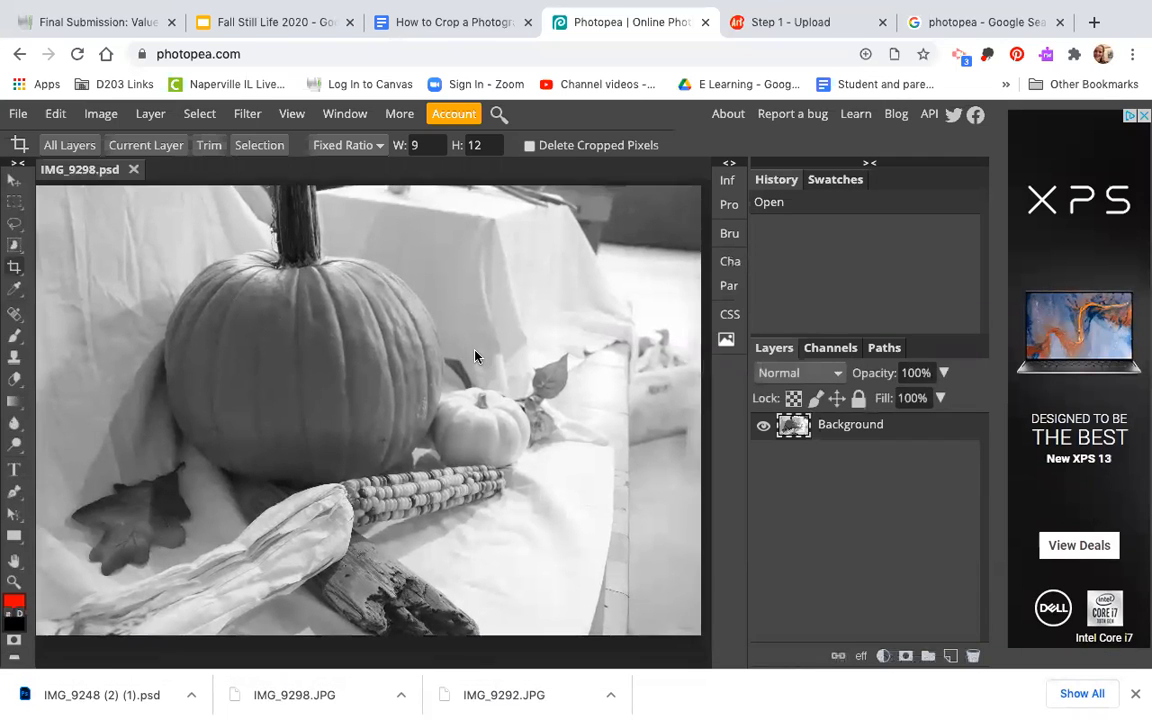
pyautogui.scroll(1, 475, 355)
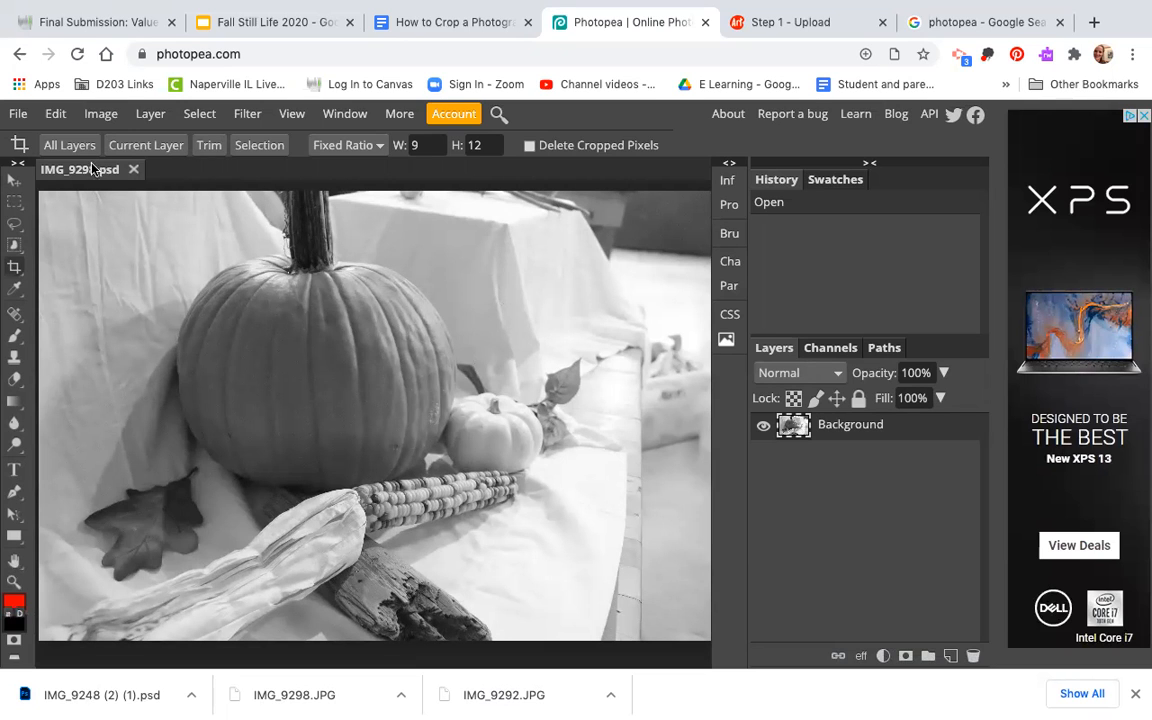
# Step: Activate the Crop tool with a fixed ratio of 12 wide by 9 high for the still-life photo
pyautogui.click(14, 268)
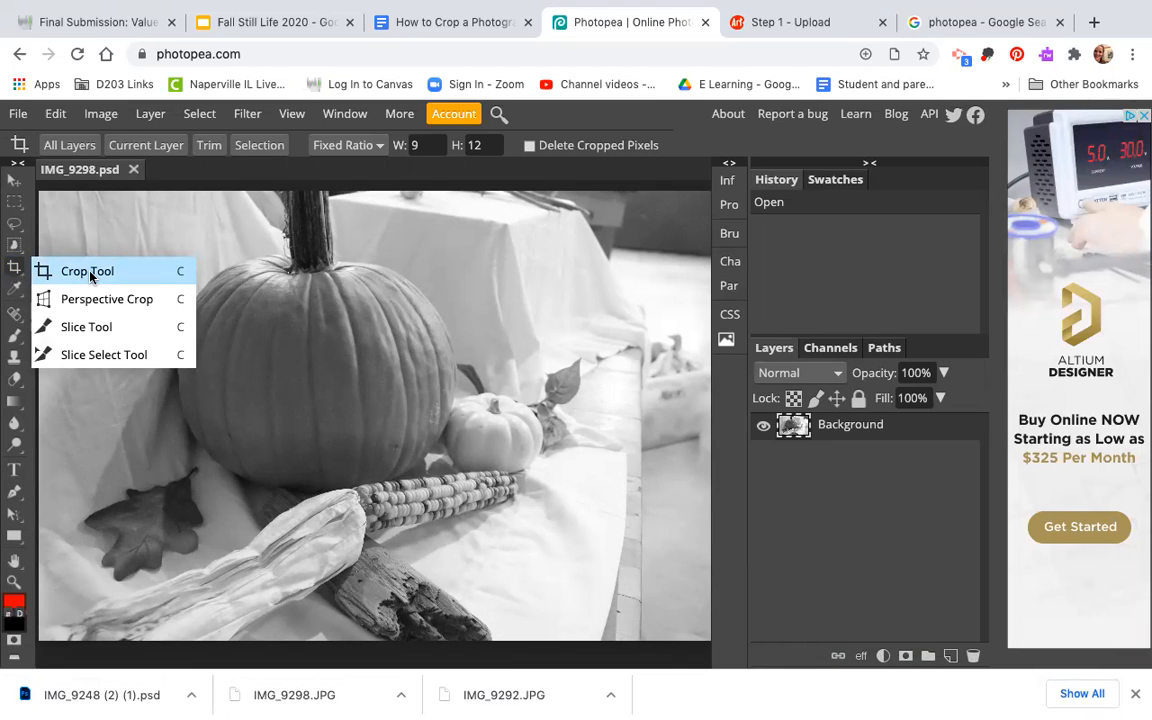
pyautogui.click(89, 272)
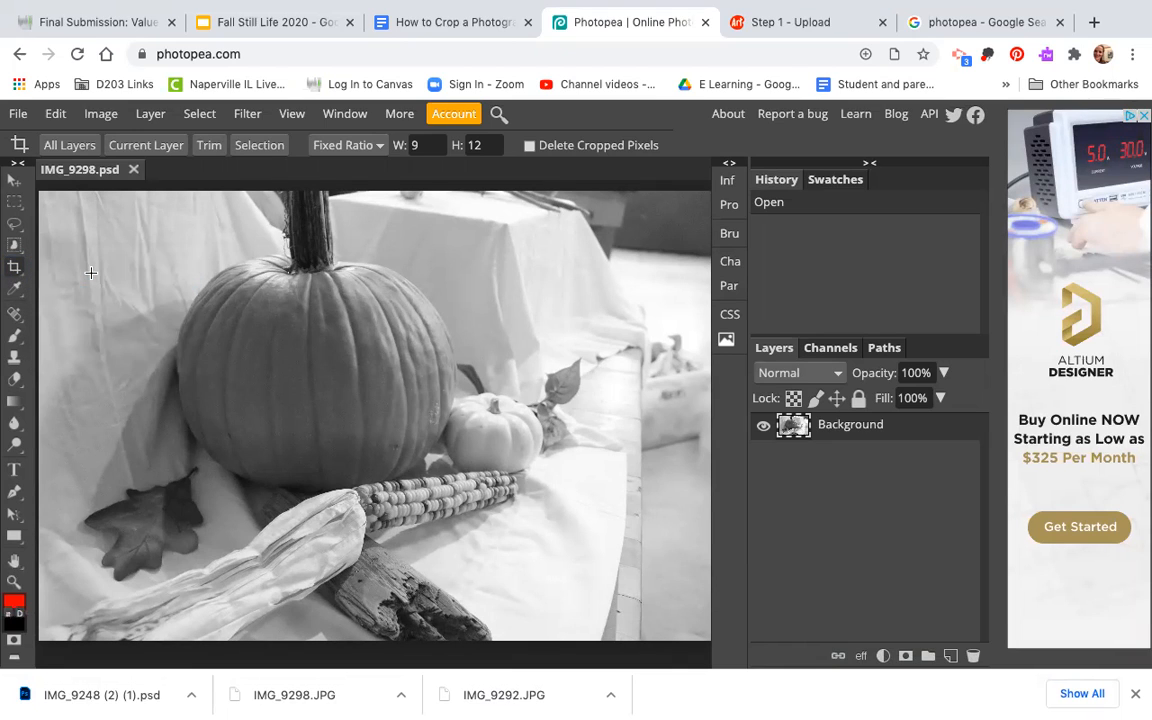
pyautogui.click(380, 147)
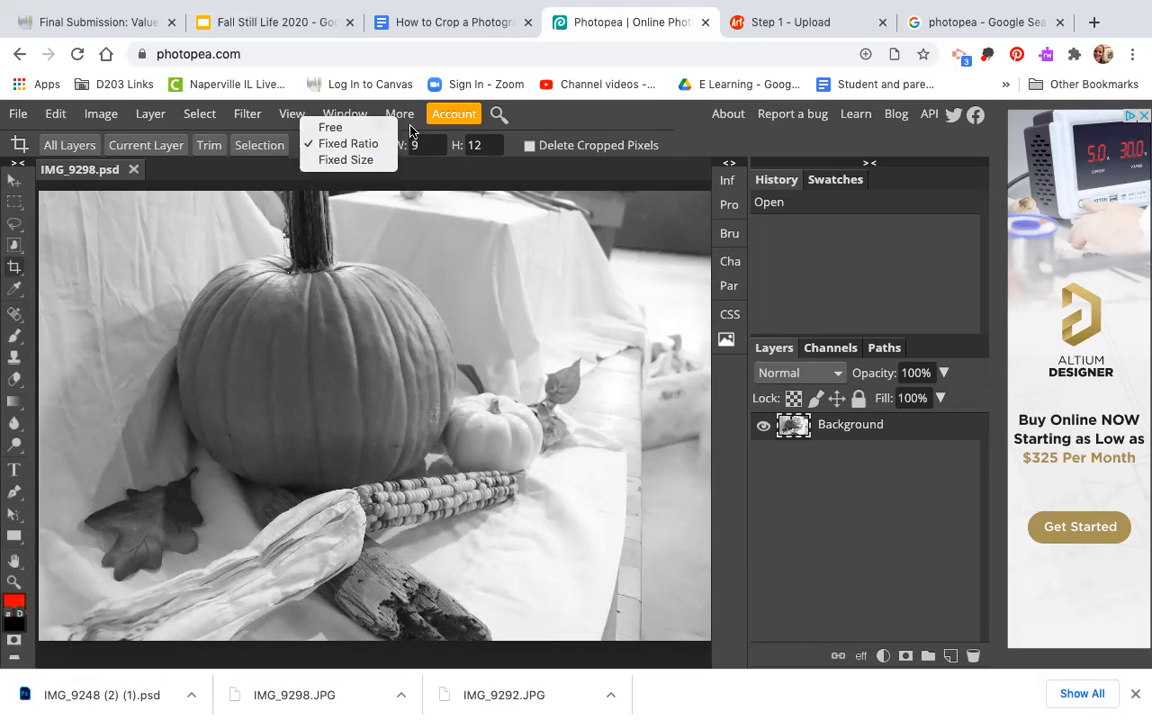
pyautogui.click(379, 139)
pyautogui.click(378, 144)
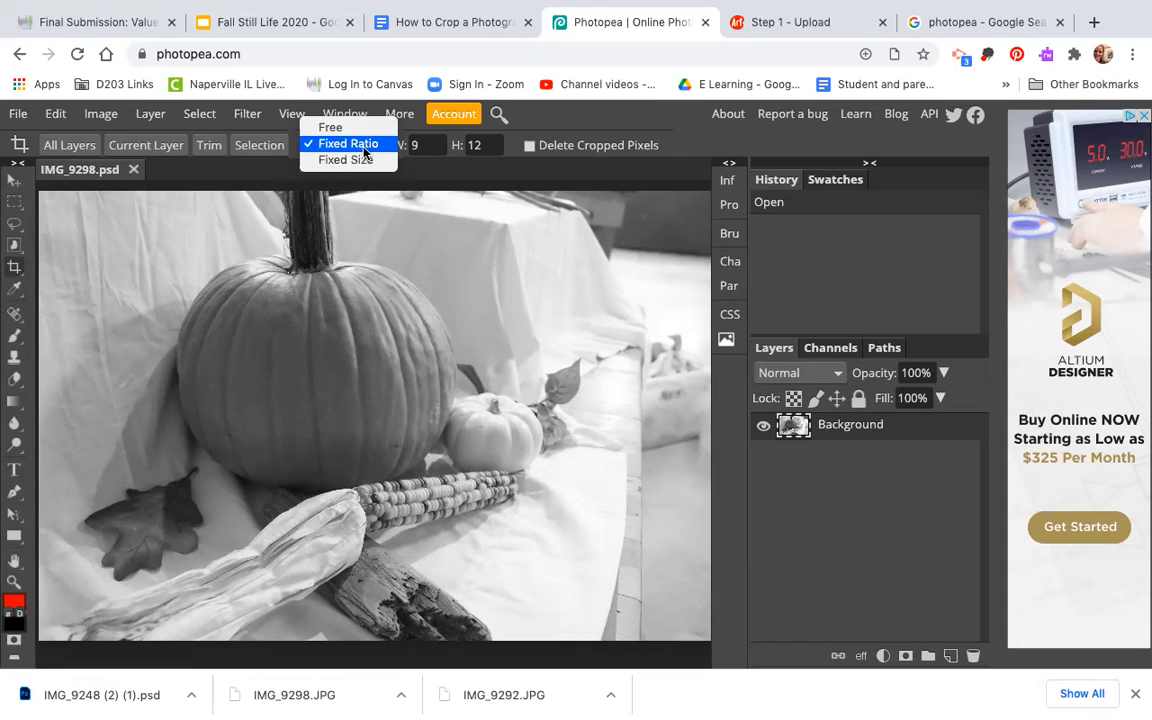
pyautogui.click(363, 149)
pyautogui.click(401, 146)
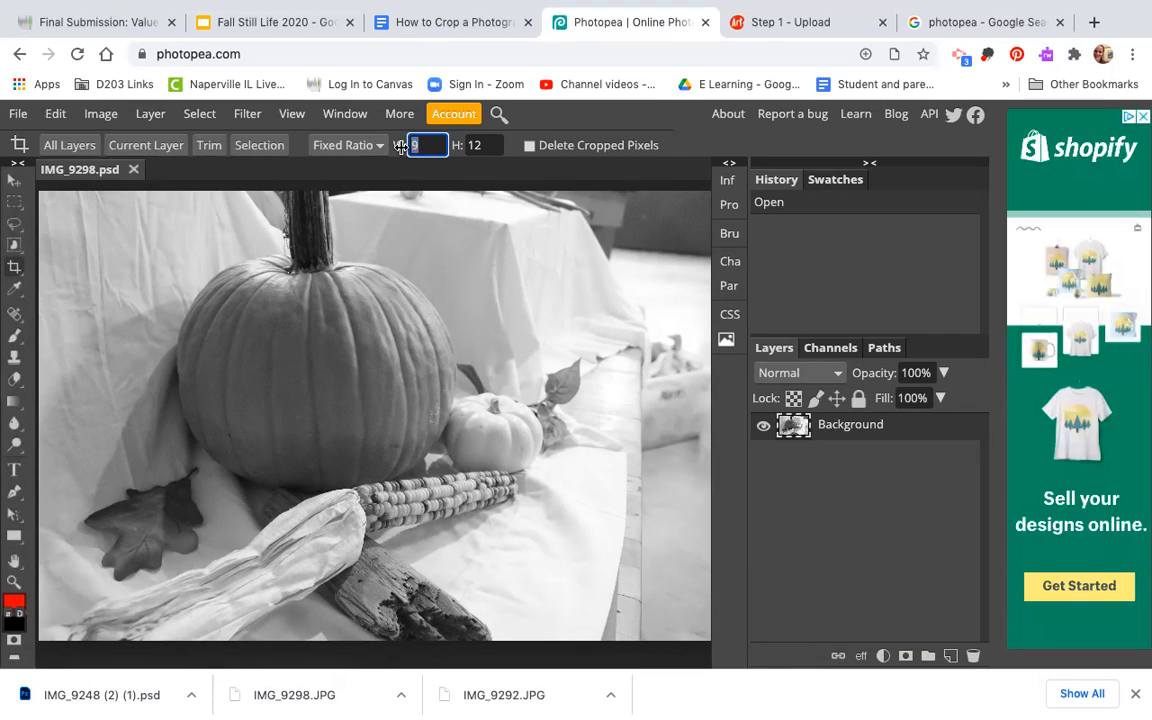
pyautogui.write('12')
pyautogui.press('Tab')
pyautogui.write('9')
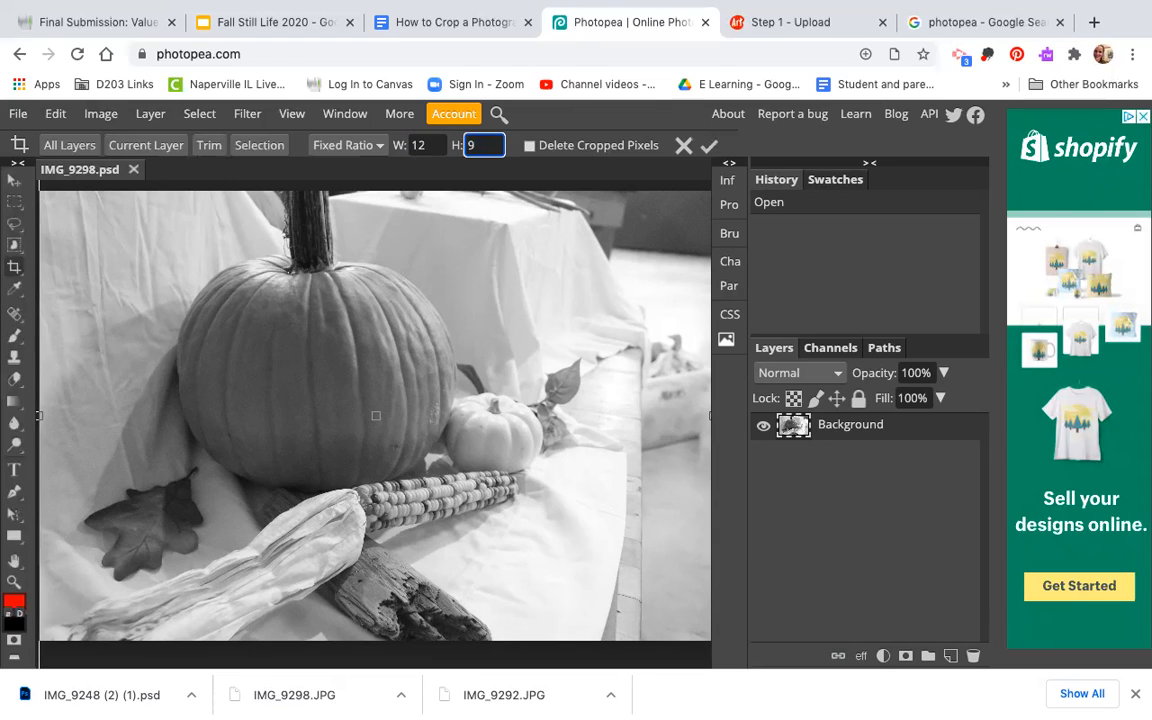
pyautogui.click(188, 207)
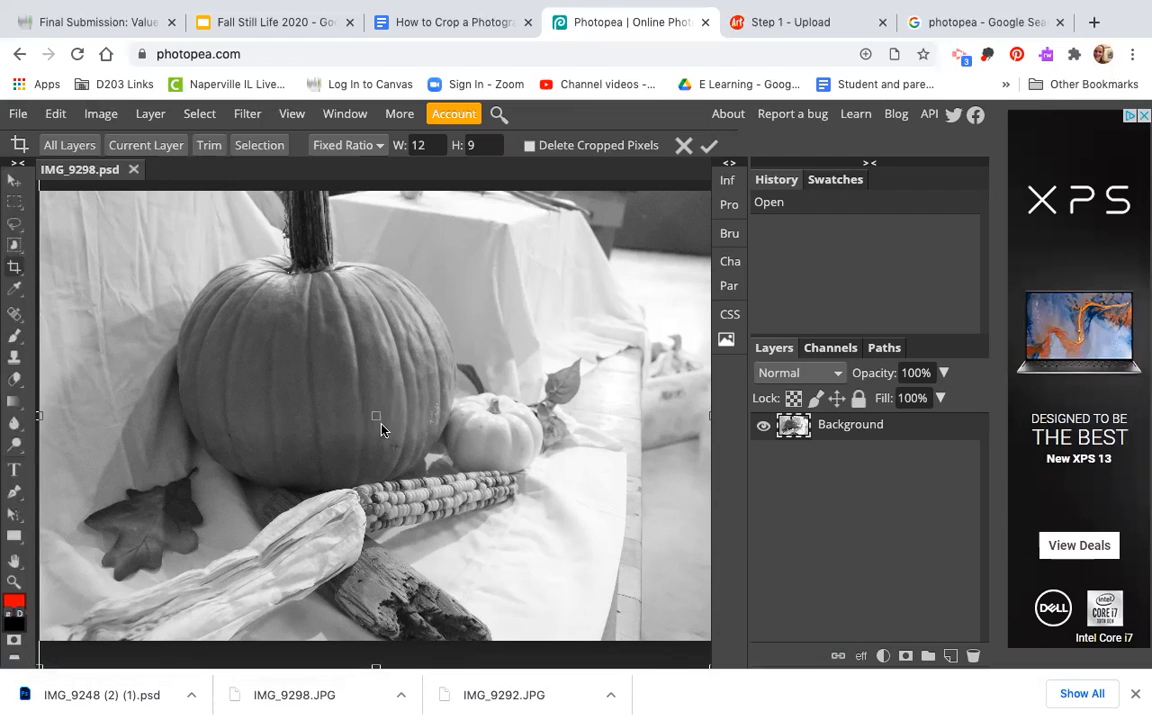
# Step: Fit the 12:9 crop frame to the photo's full height so it encloses the pumpkins and corn
pyautogui.click(287, 118)
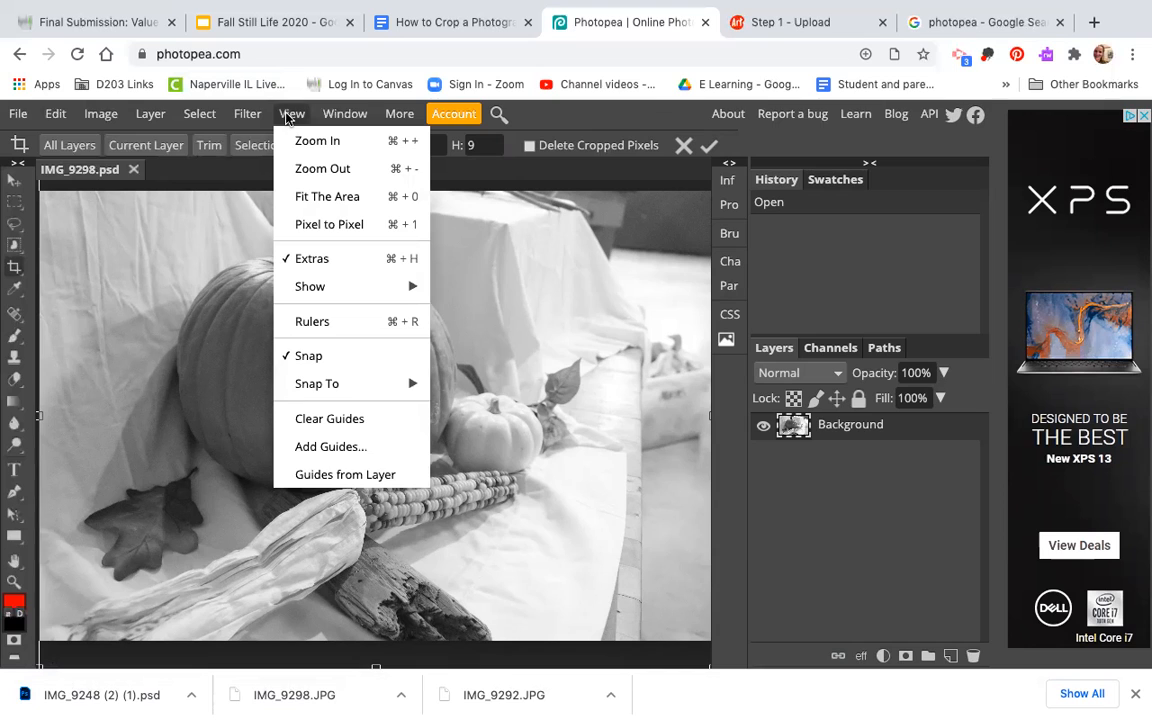
pyautogui.click(321, 170)
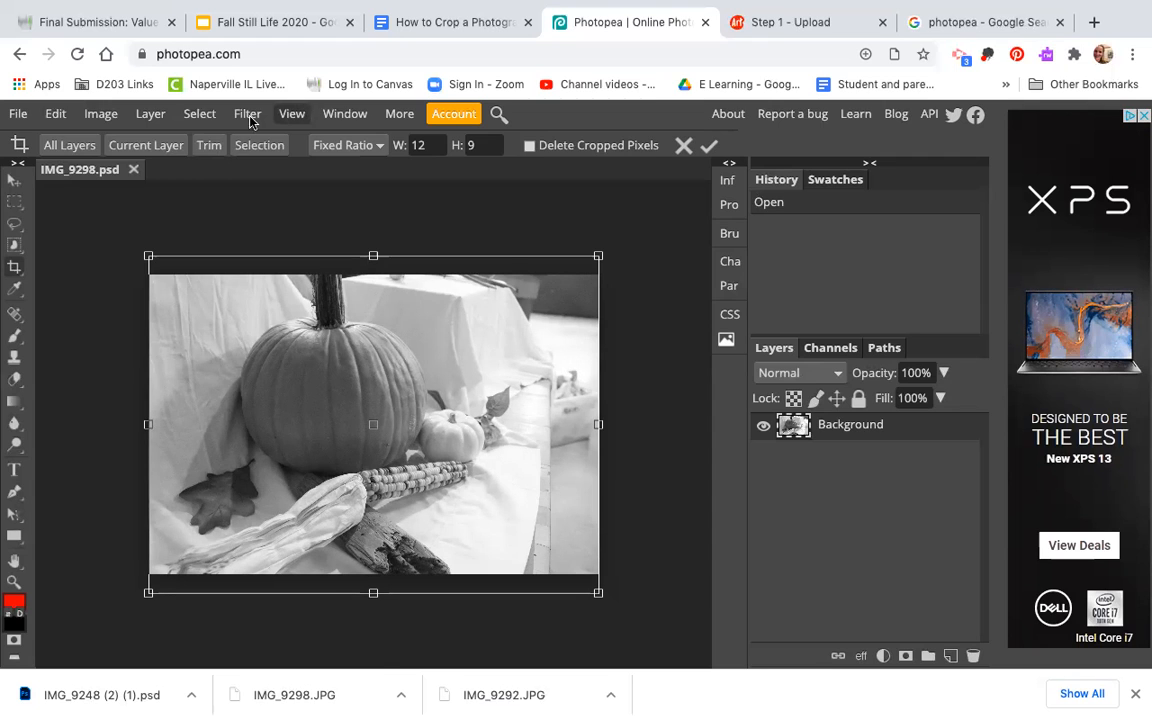
pyautogui.moveTo(593, 258); pyautogui.dragTo(527, 343)
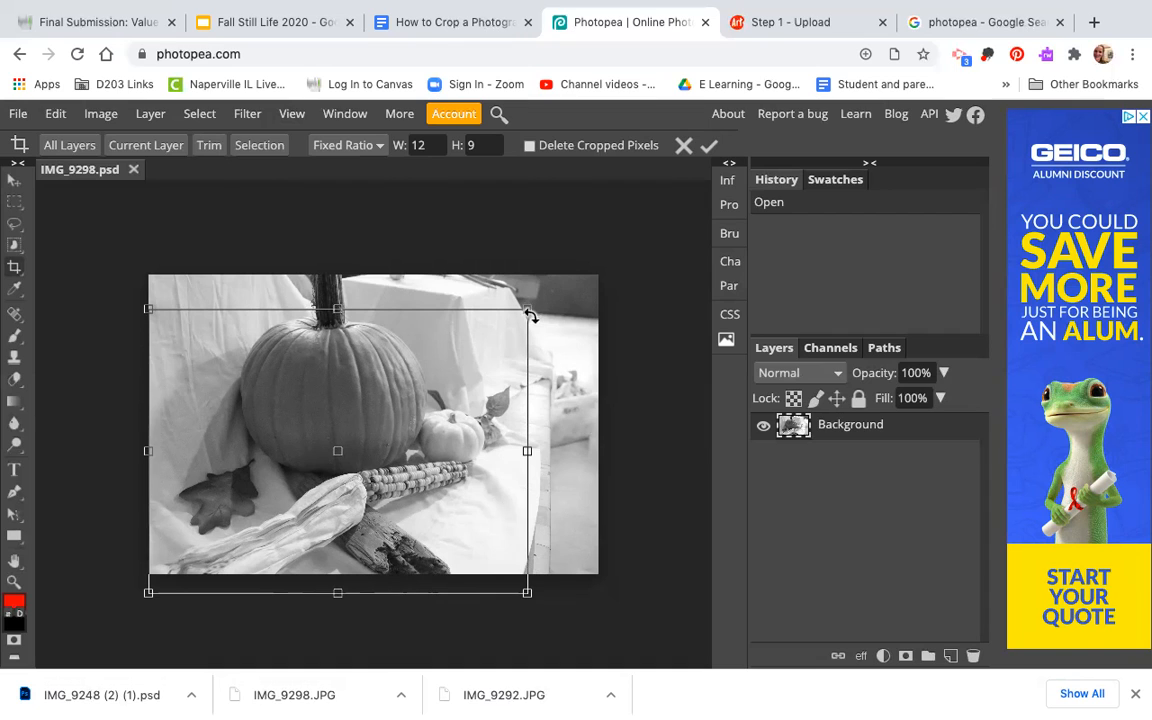
pyautogui.moveTo(529, 306); pyautogui.dragTo(463, 369)
pyautogui.moveTo(348, 405); pyautogui.dragTo(332, 282)
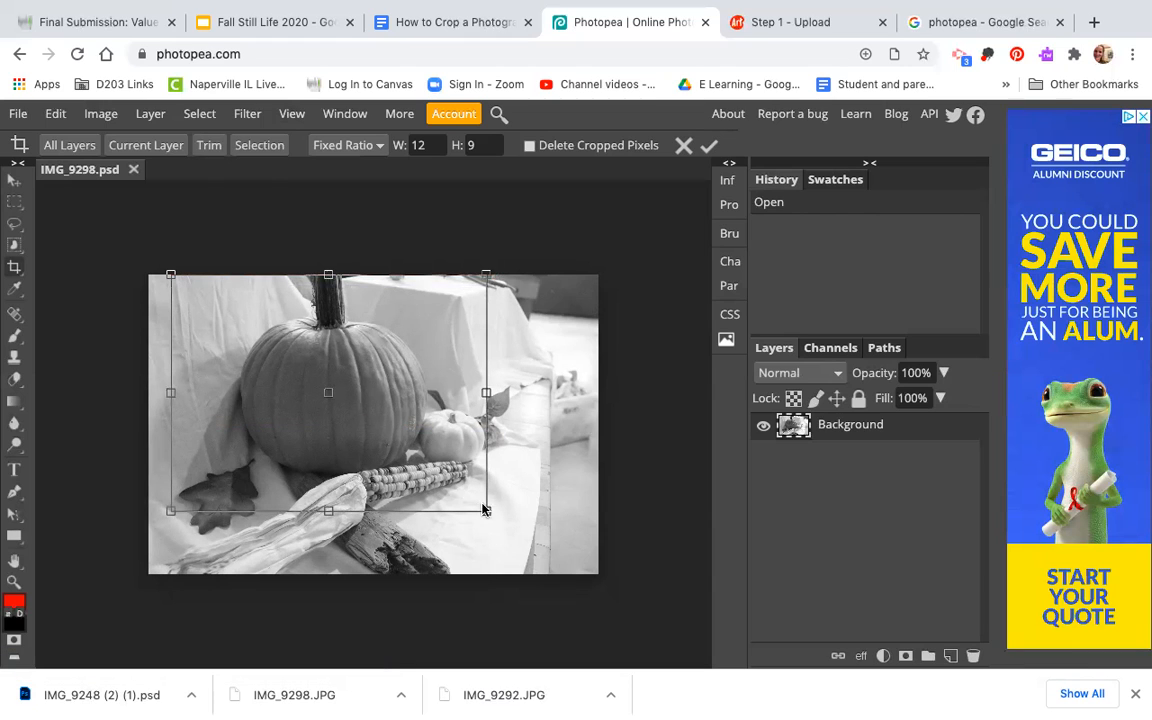
pyautogui.moveTo(483, 509); pyautogui.dragTo(568, 594)
pyautogui.moveTo(407, 403)
pyautogui.mouseDown()
pyautogui.moveTo(381, 406)
pyautogui.moveTo(414, 402)
pyautogui.mouseUp()
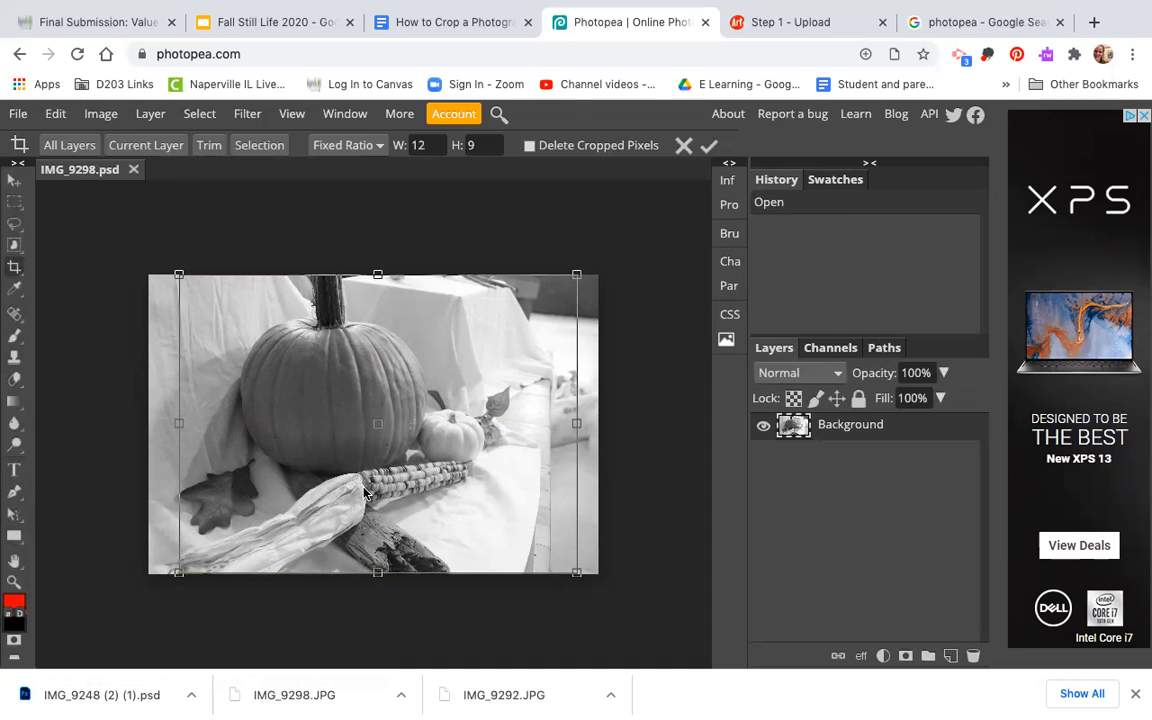
# Step: Adjust the crop frame's size and position to trim only the photo's two sides at full height, and apply the crop
pyautogui.moveTo(372, 426); pyautogui.dragTo(420, 473)
pyautogui.moveTo(586, 573); pyautogui.dragTo(580, 617)
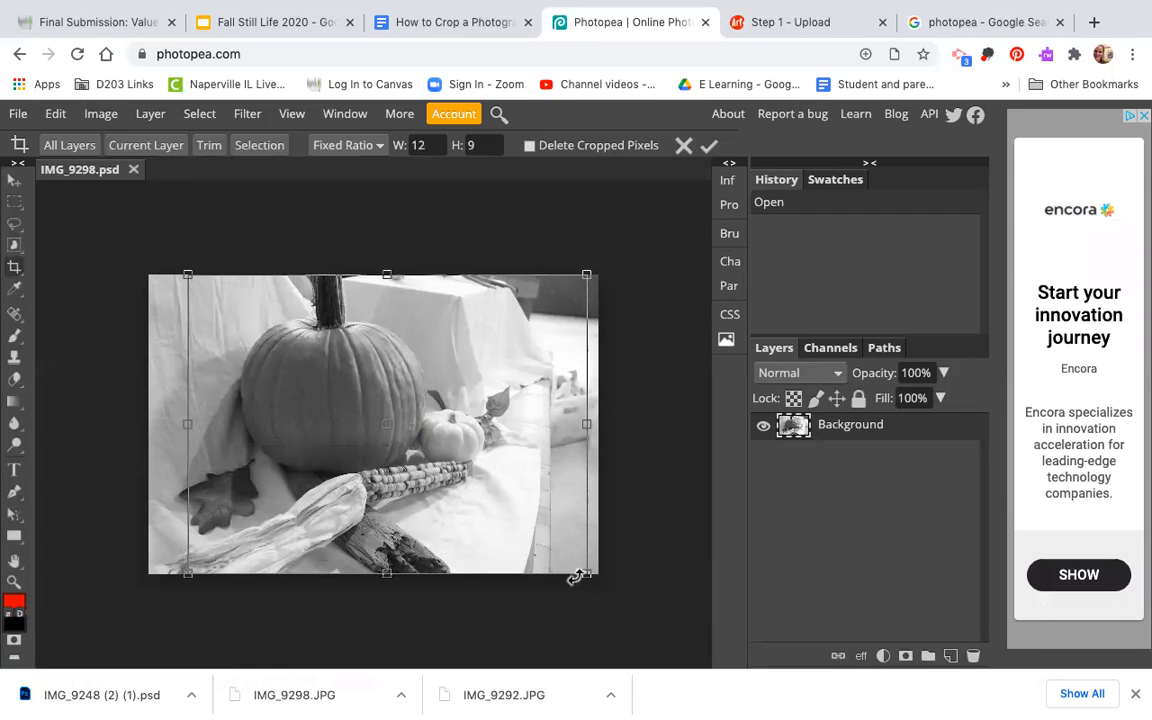
pyautogui.moveTo(589, 574); pyautogui.dragTo(586, 605)
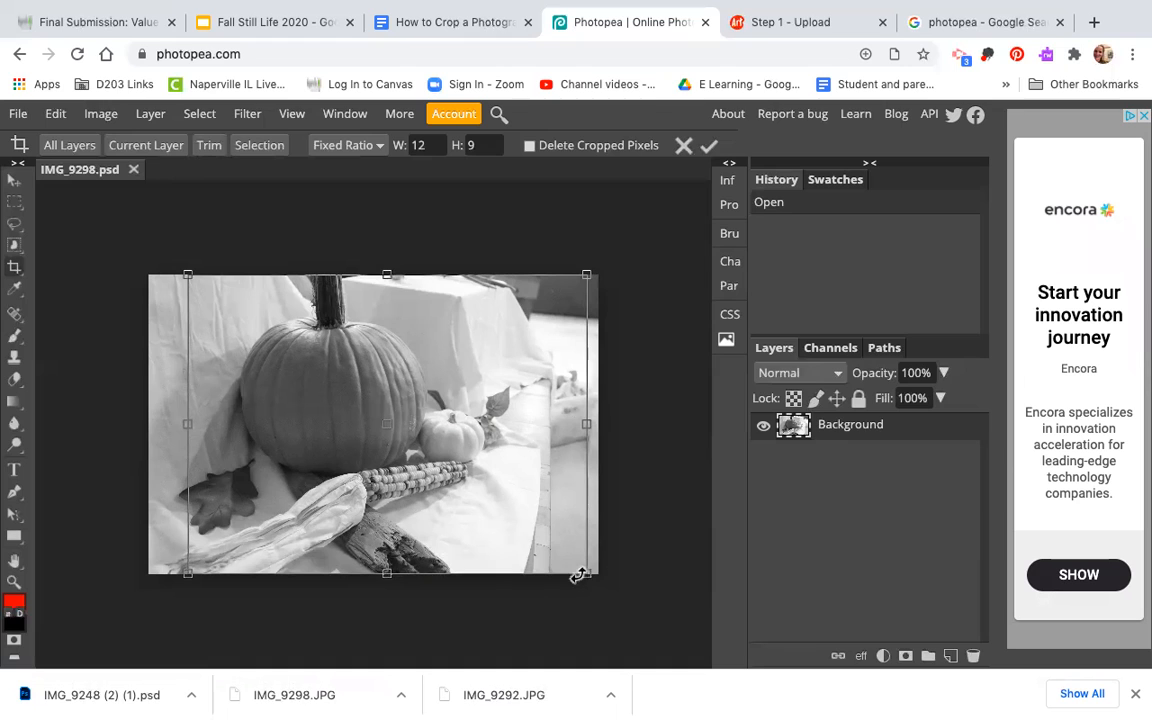
pyautogui.moveTo(585, 578); pyautogui.dragTo(545, 540)
pyautogui.moveTo(427, 424); pyautogui.dragTo(447, 444)
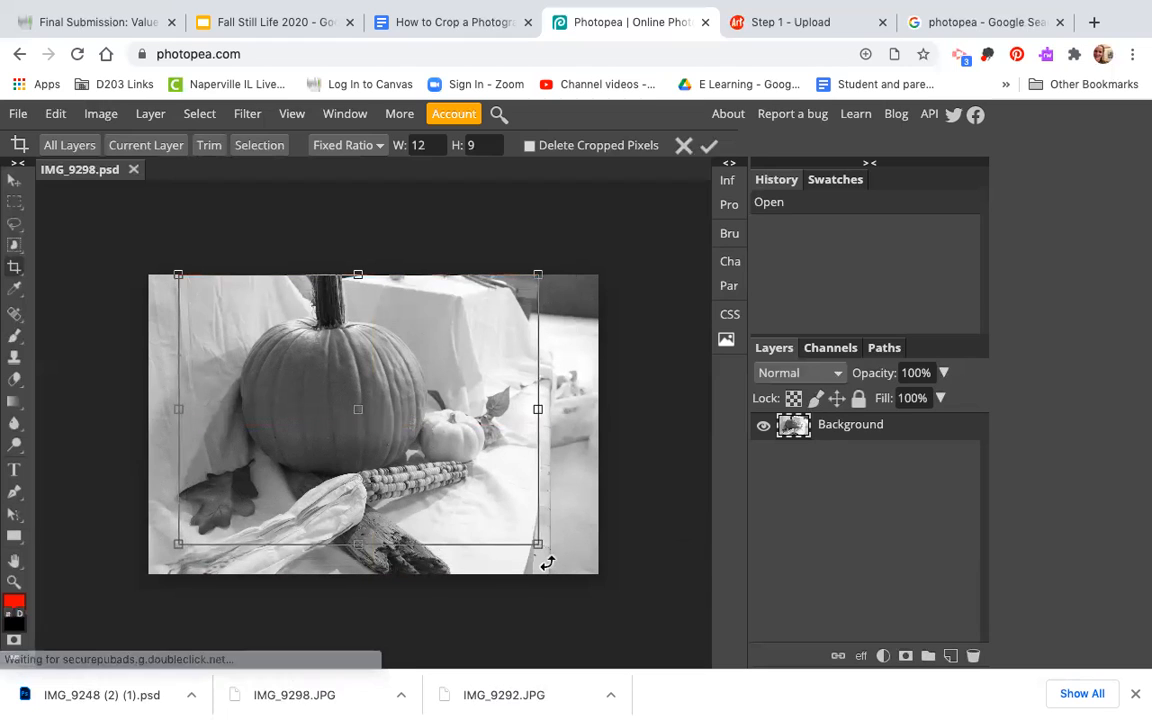
pyautogui.moveTo(538, 543); pyautogui.dragTo(576, 579)
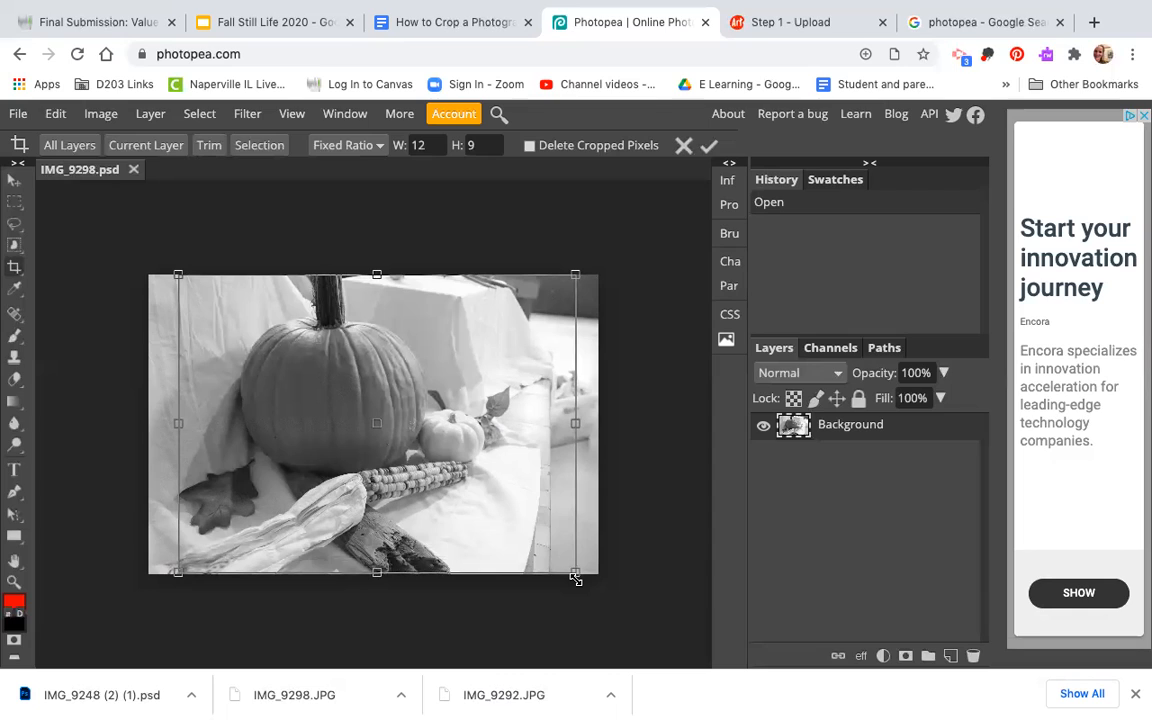
pyautogui.press('Return')
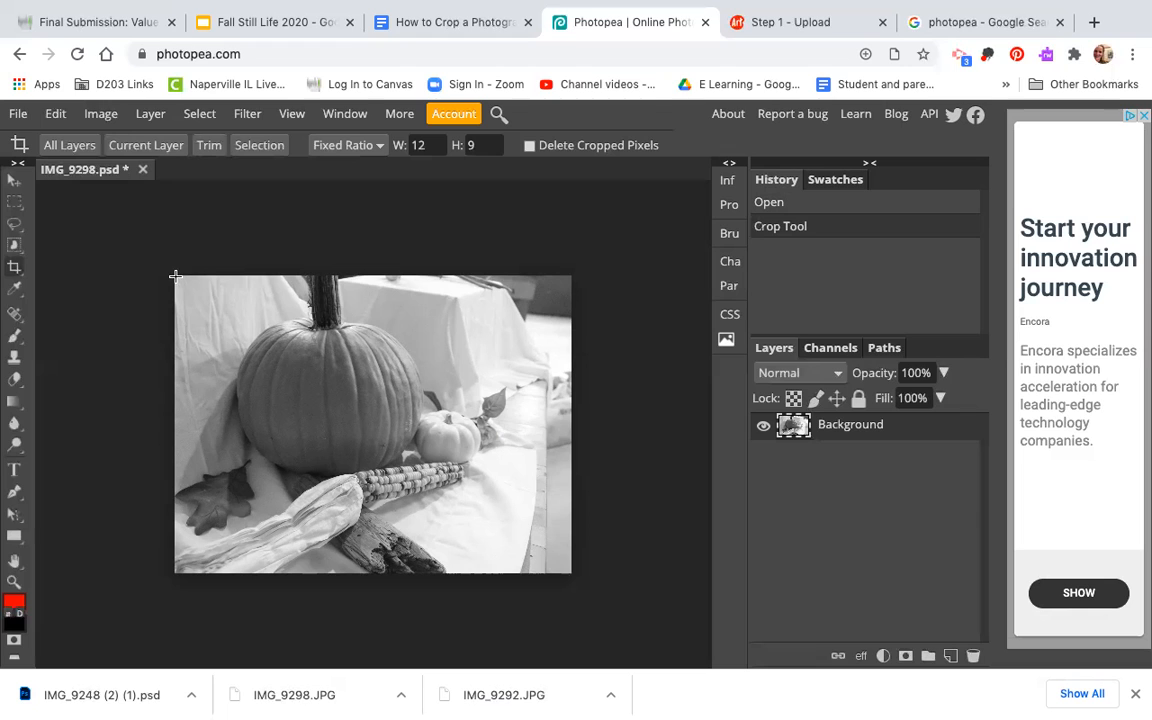
# Step: Try a tighter 12:9 crop starting at the photo's upper-left corner, and undo it
pyautogui.moveTo(175, 276); pyautogui.dragTo(530, 579)
pyautogui.press('Return')
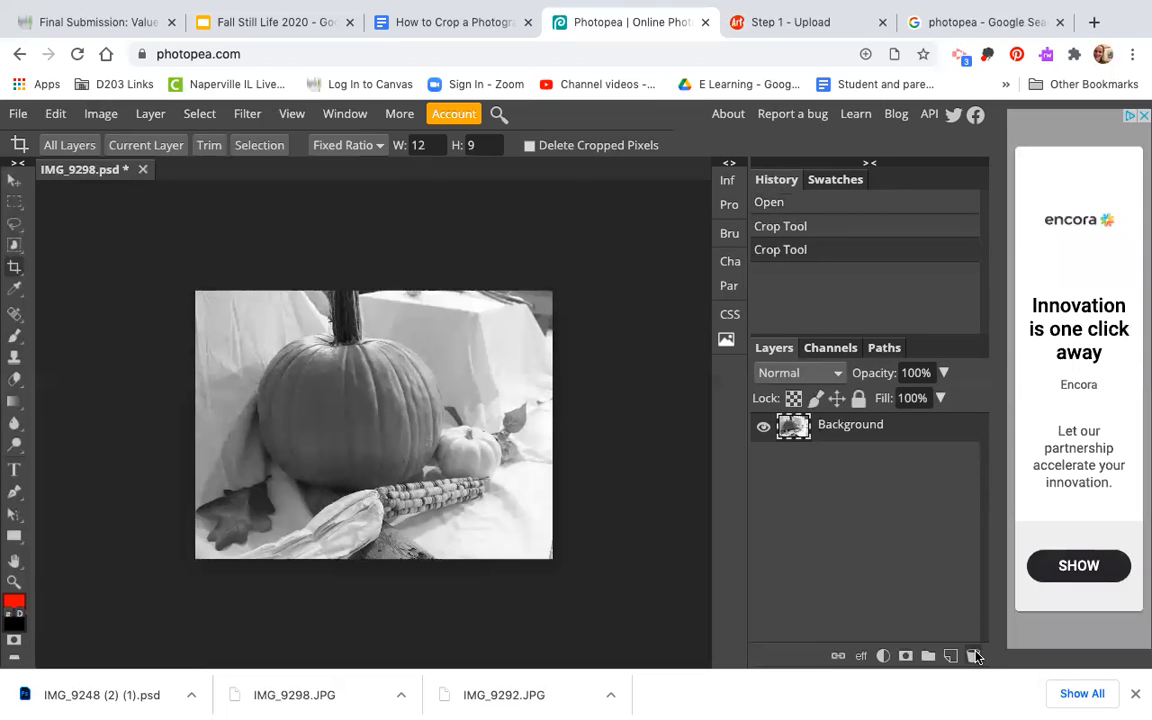
pyautogui.click(57, 114)
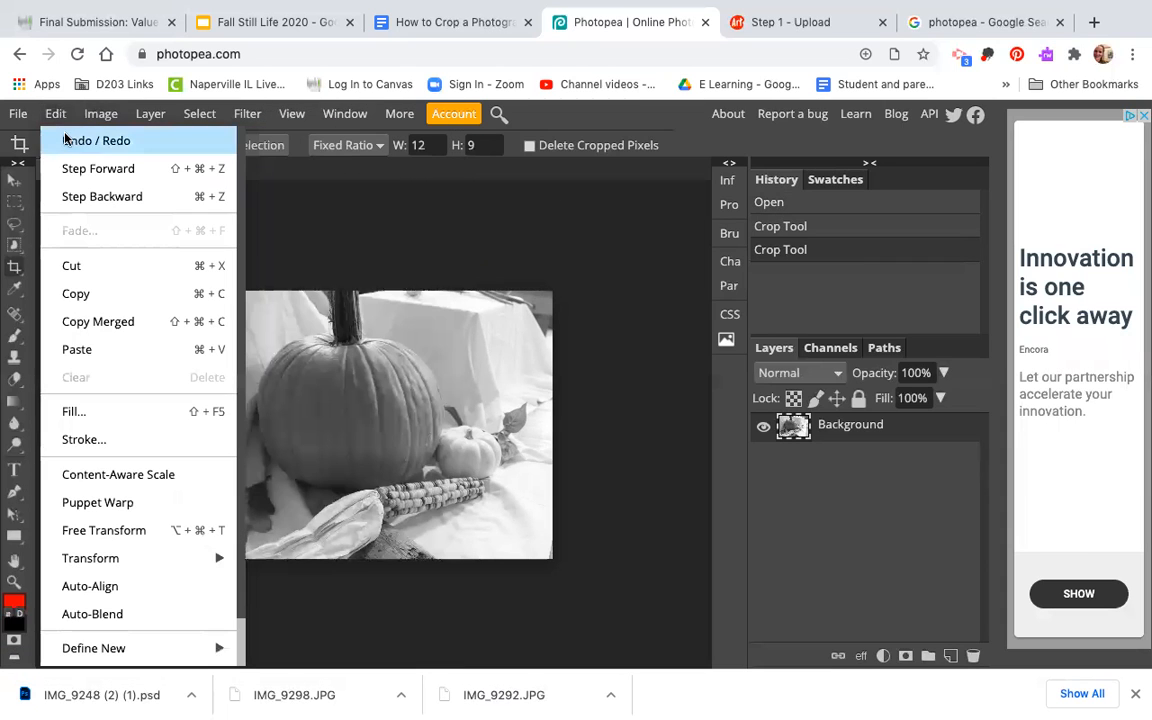
pyautogui.click(67, 141)
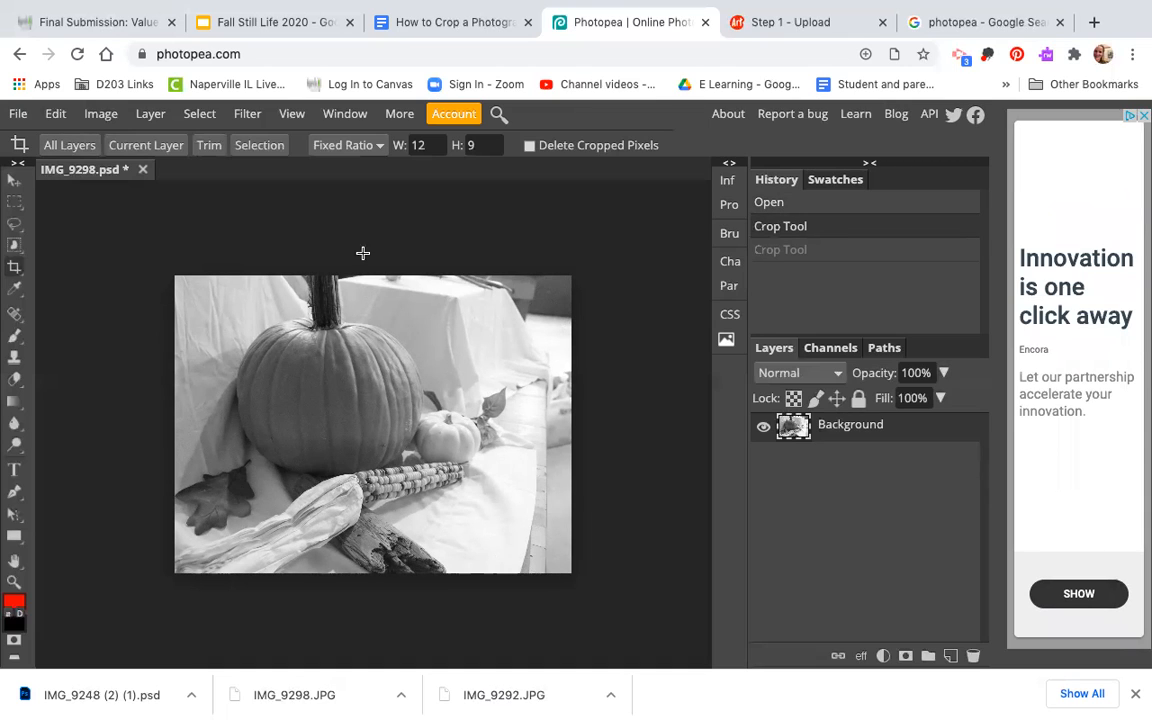
# Step: Change the crop's fixed ratio to 9 wide by 12 high
pyautogui.click(420, 146)
pyautogui.write('9')
pyautogui.click(465, 143)
pyautogui.write('12')
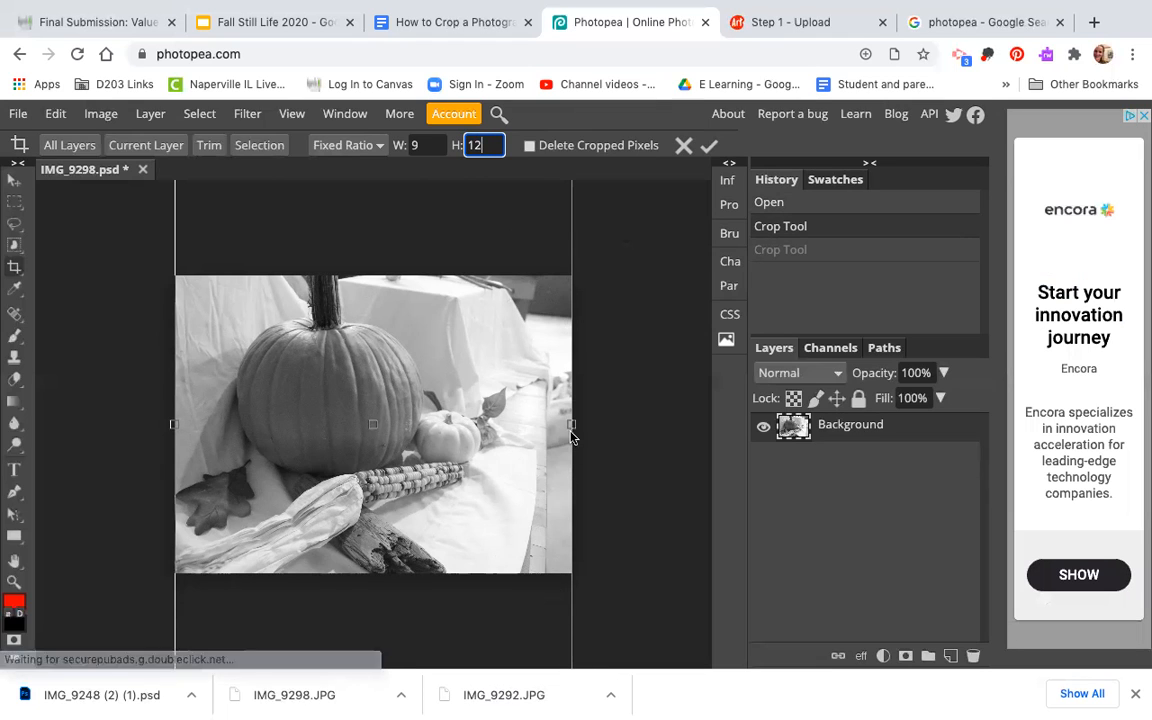
# Step: Try a full-height portrait crop of about 3003 by 4004 px over the middle of the photo, and undo it
pyautogui.moveTo(571, 424); pyautogui.dragTo(399, 407)
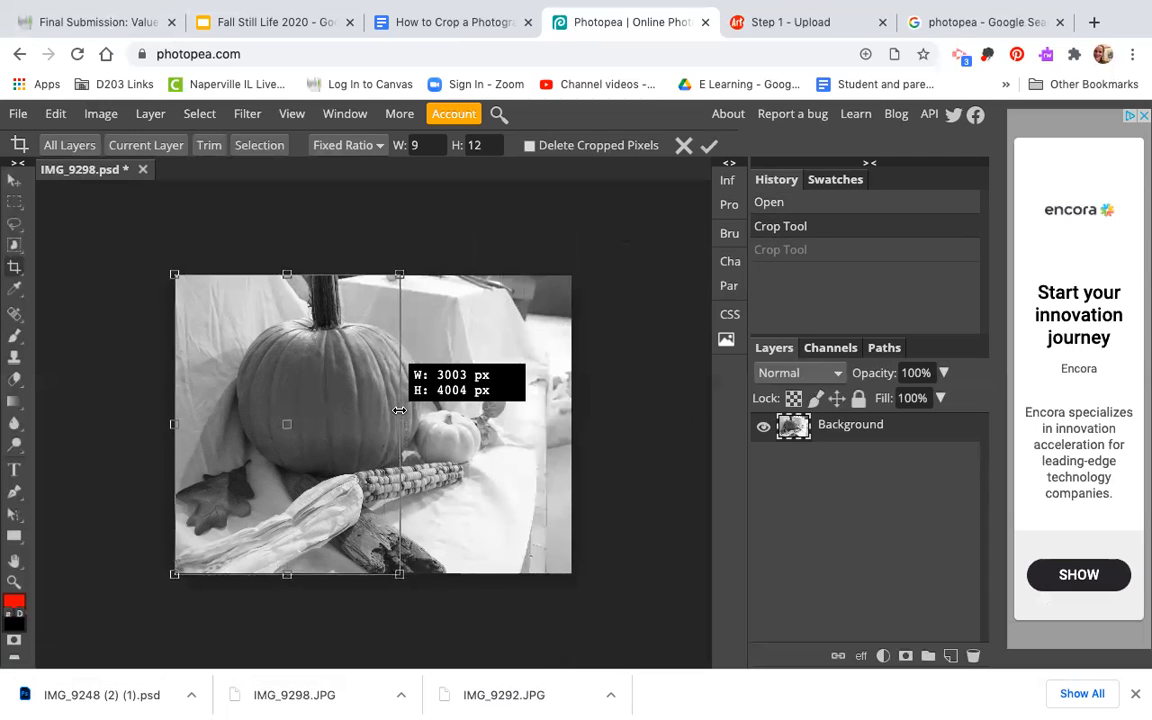
pyautogui.moveTo(303, 393); pyautogui.dragTo(379, 398)
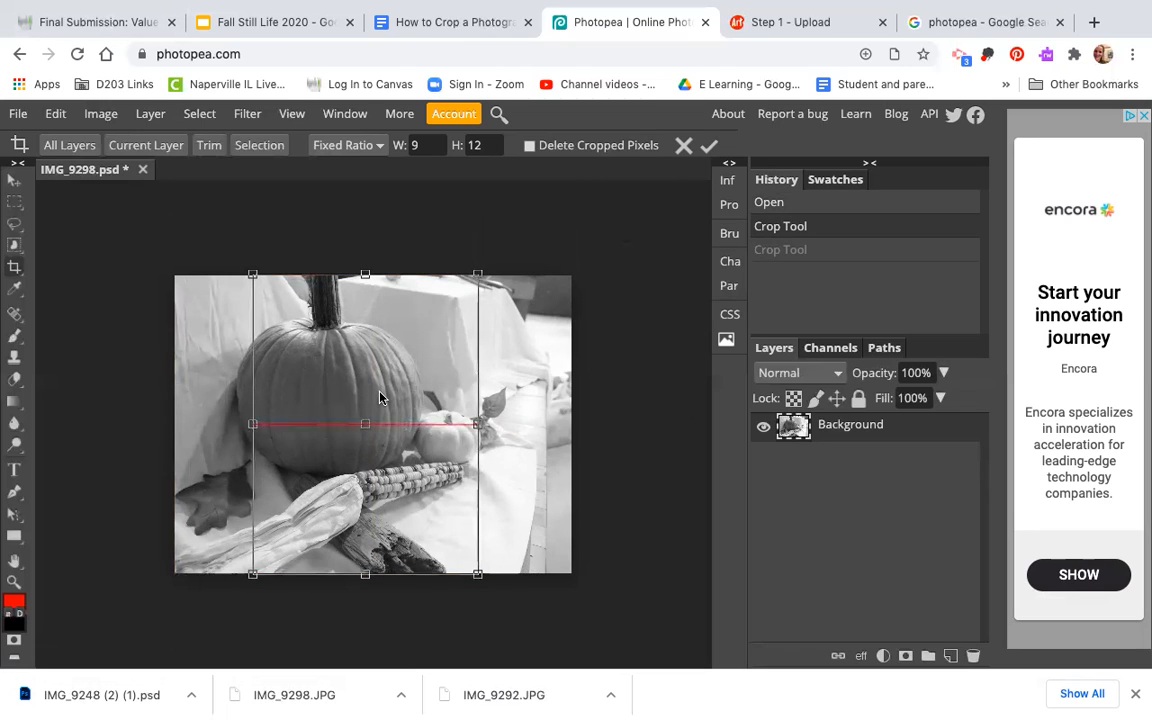
pyautogui.press('Return')
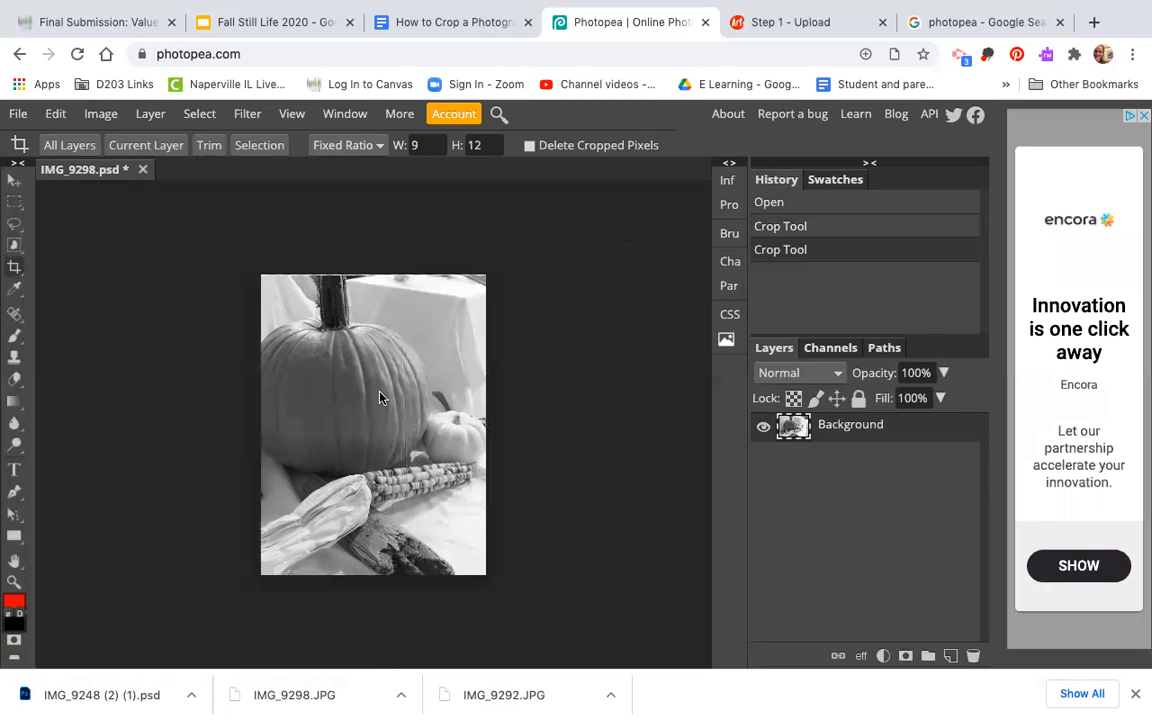
pyautogui.hotkey('ctrl', 'z')
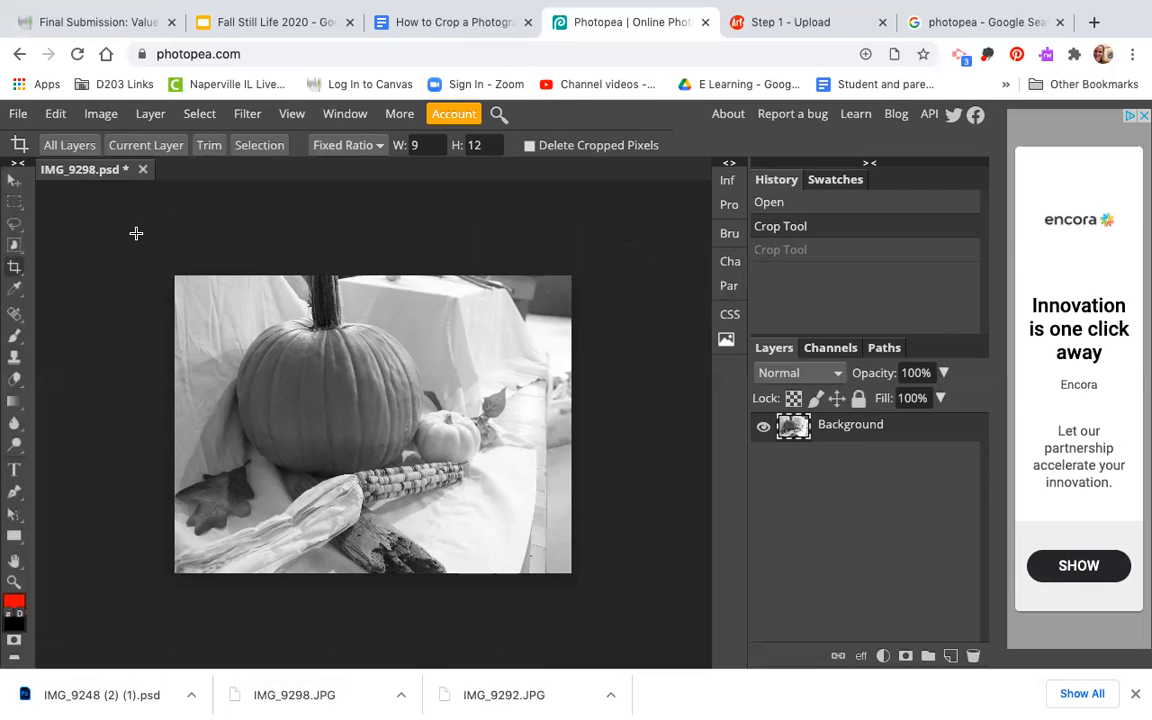
# Step: Open the image size settings and keep inches as the unit for the photo's dimensions
pyautogui.click(97, 115)
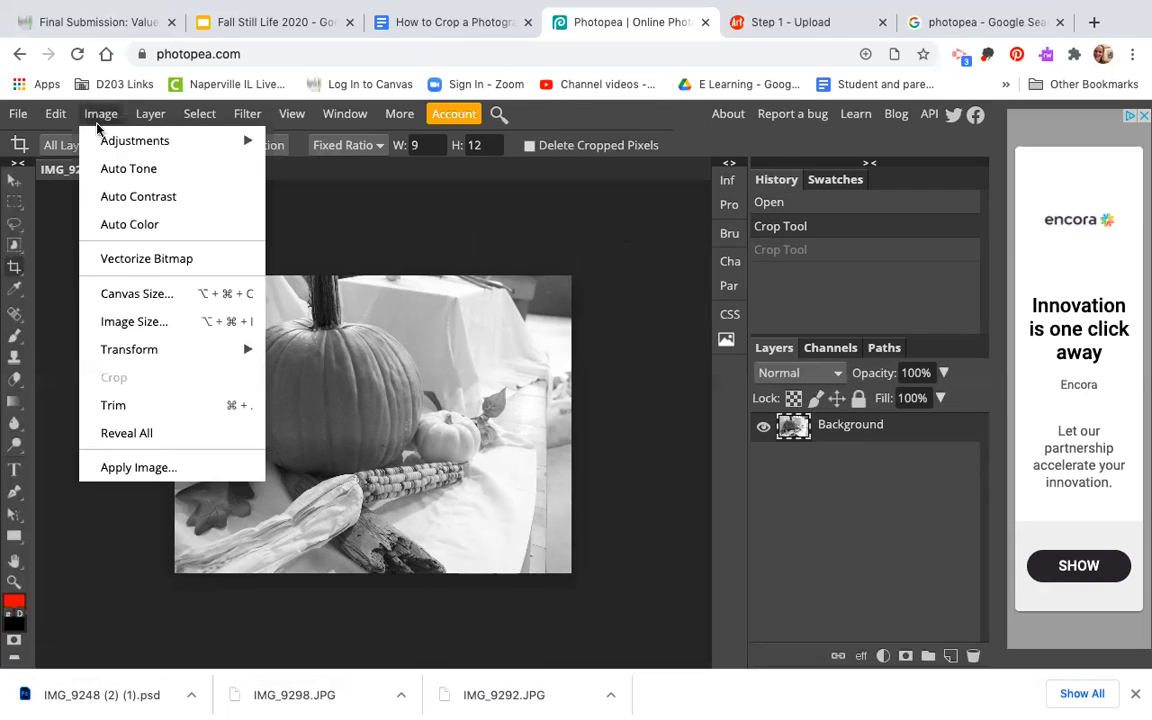
pyautogui.click(162, 328)
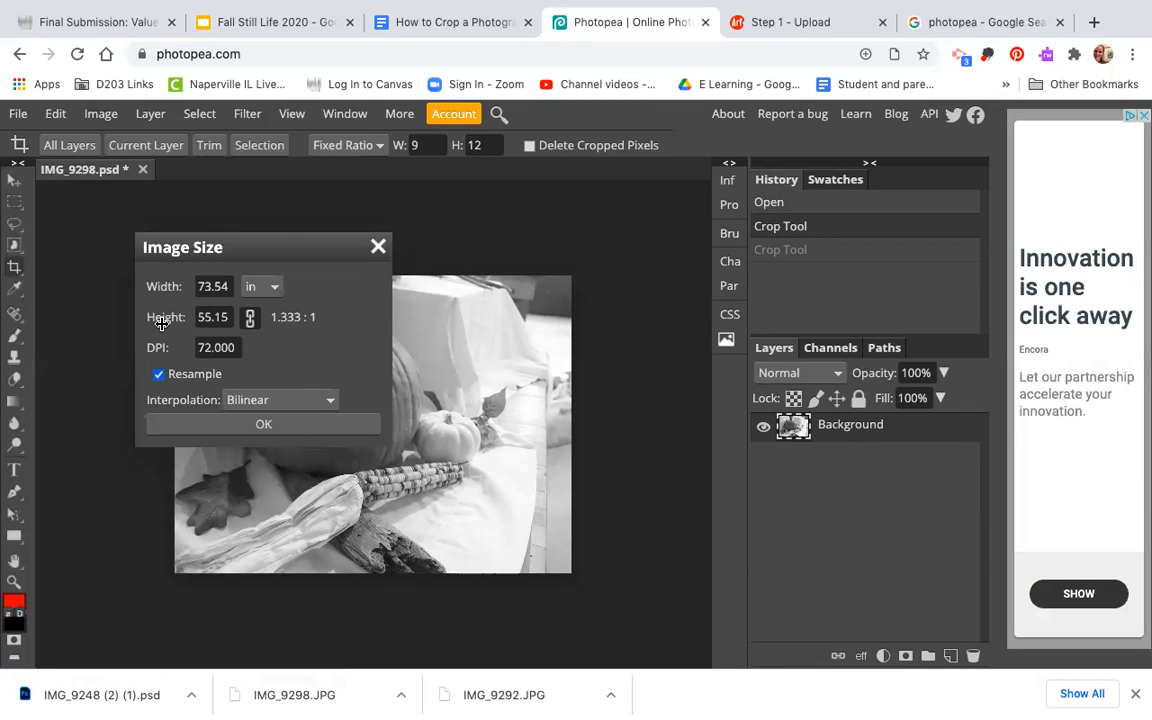
pyautogui.click(101, 113)
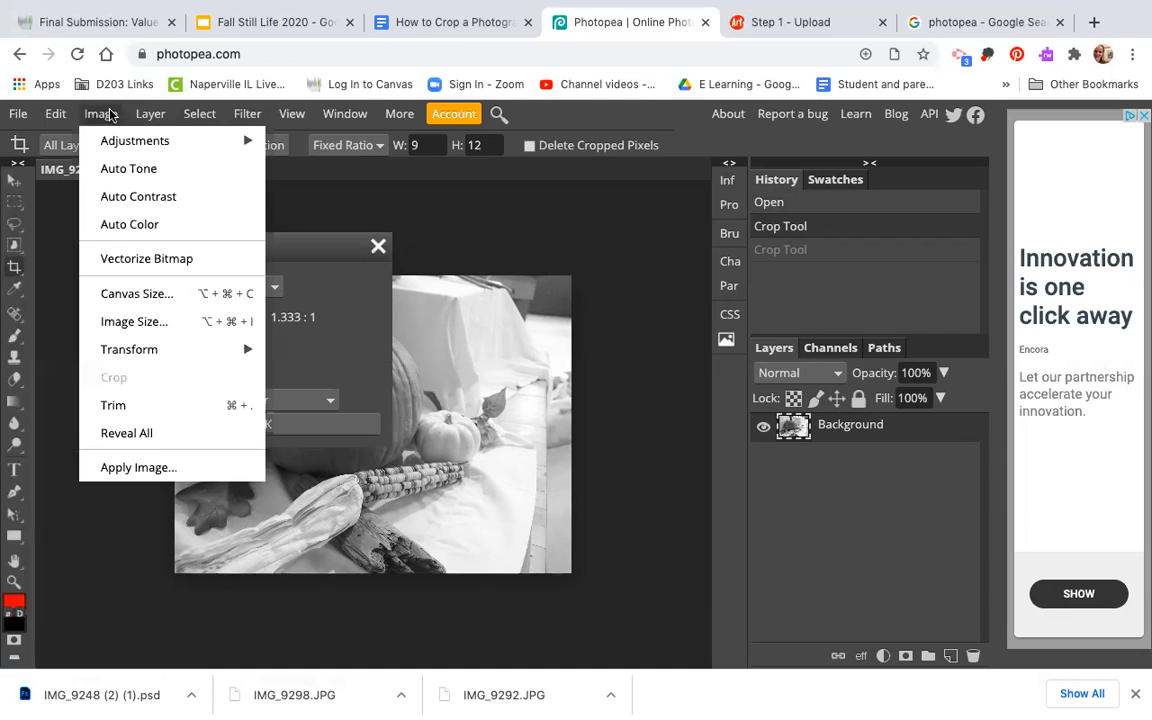
pyautogui.click(136, 322)
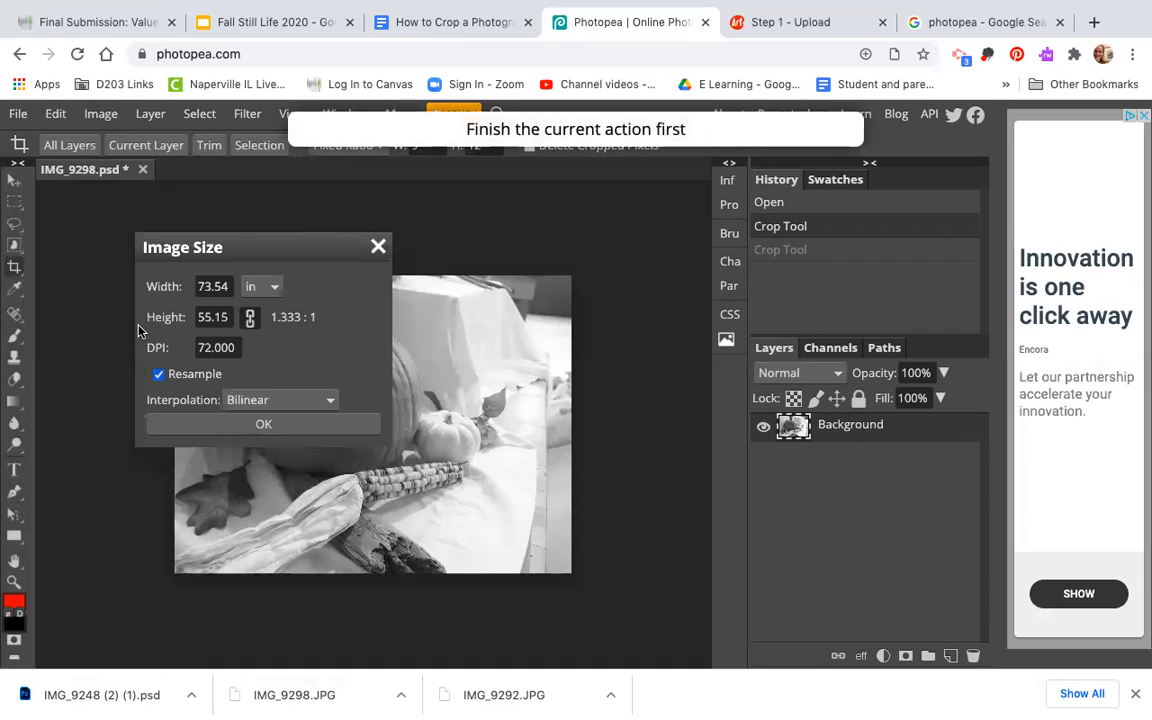
pyautogui.click(276, 290)
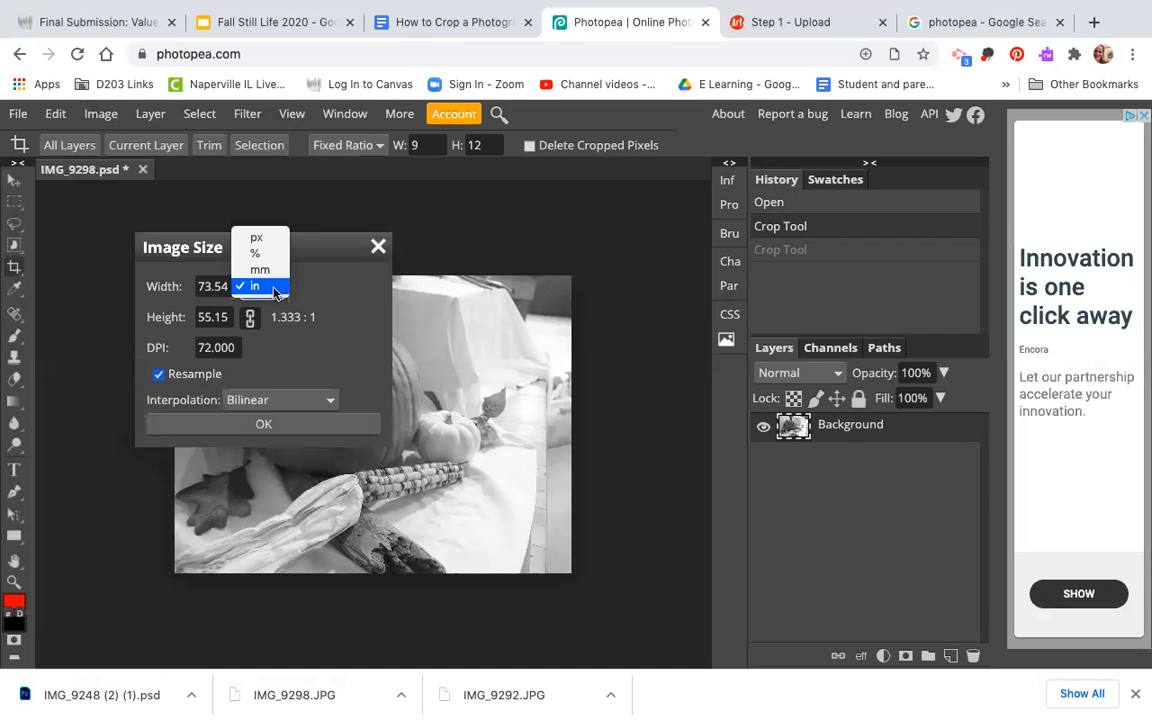
pyautogui.click(276, 288)
pyautogui.click(276, 288)
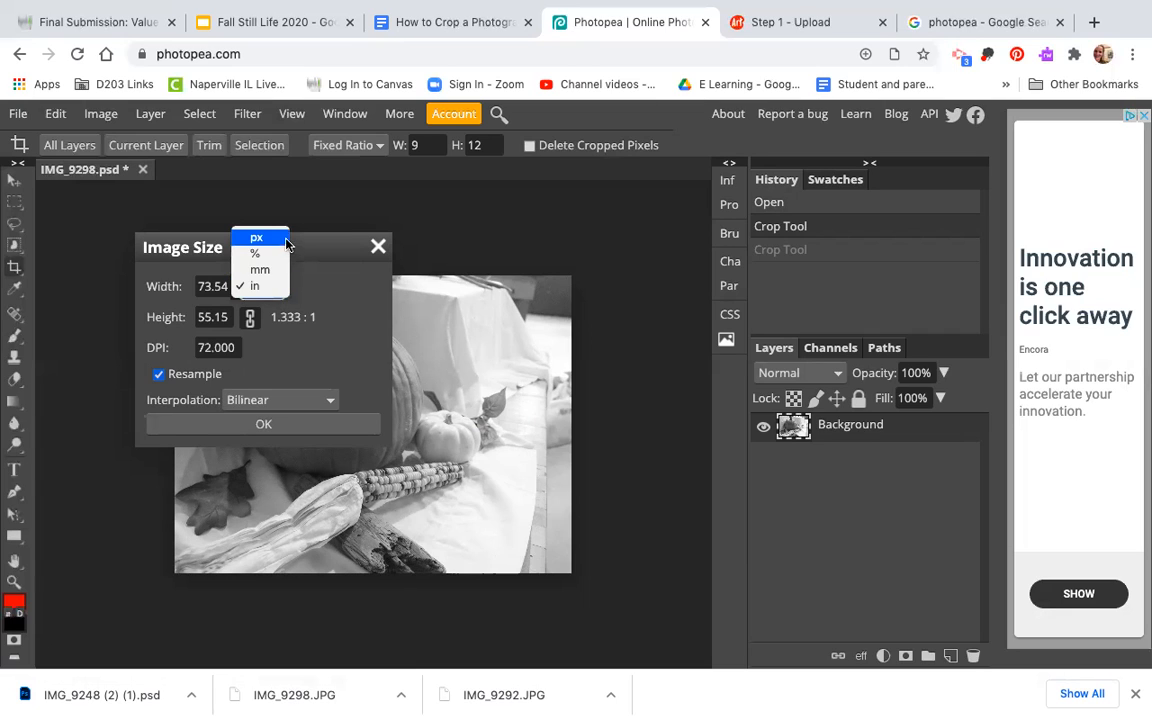
pyautogui.click(273, 288)
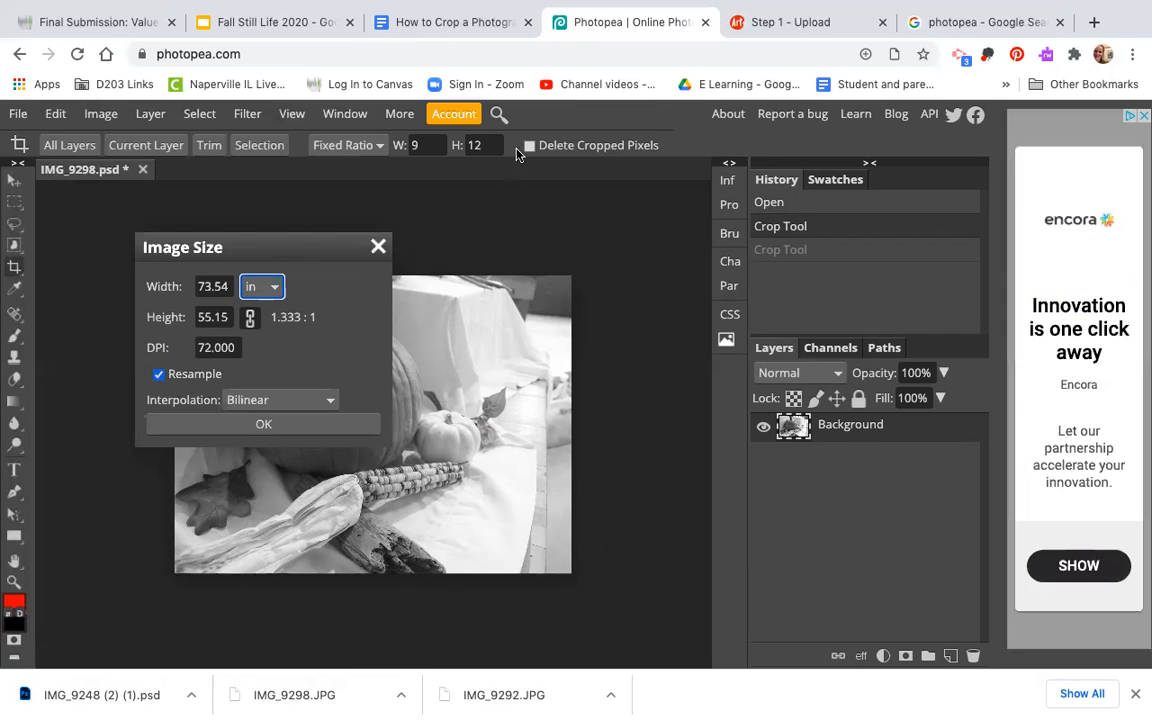
# Step: Resize the photo to 12 in wide by 9 in high at 300 DPI
pyautogui.doubleClick(221, 285)
pyautogui.write('12')
pyautogui.press('Tab')
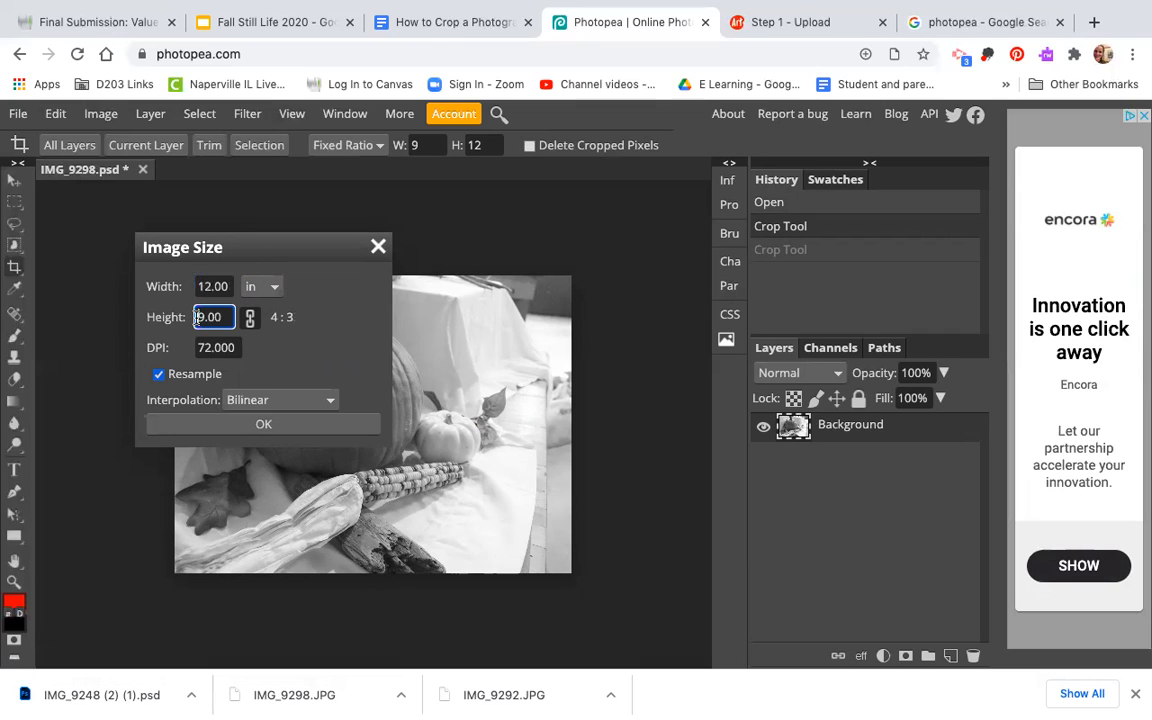
pyautogui.write('9')
pyautogui.press('Tab')
pyautogui.write('300')
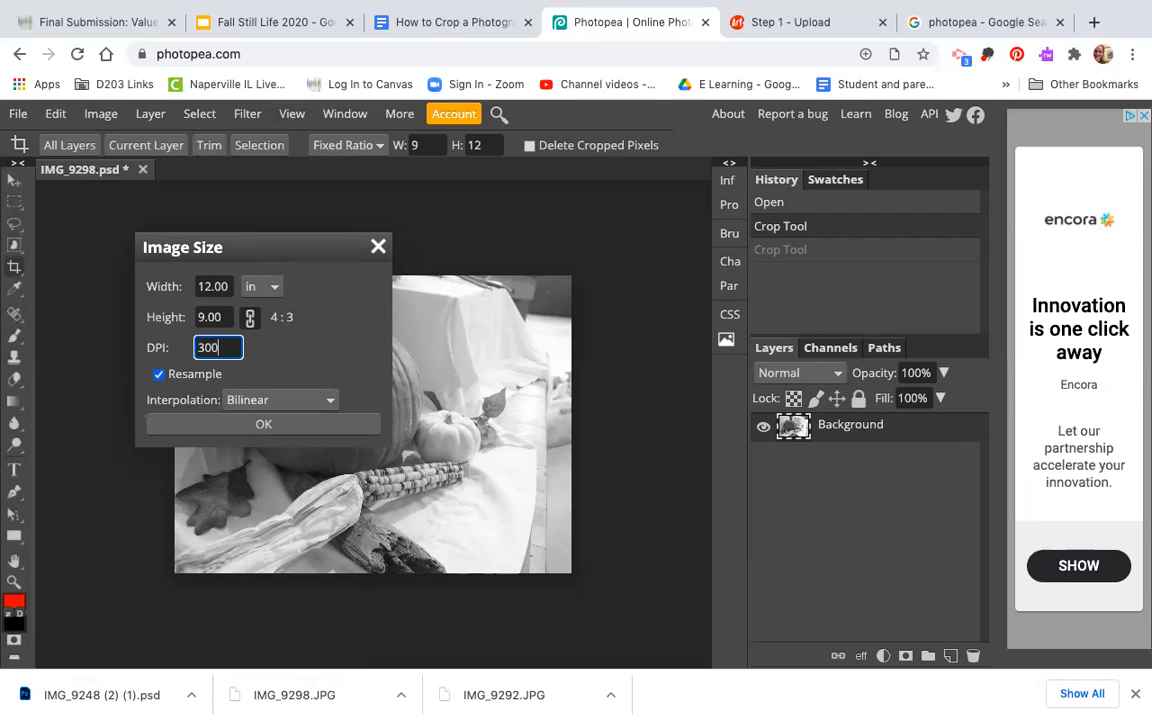
pyautogui.click(281, 433)
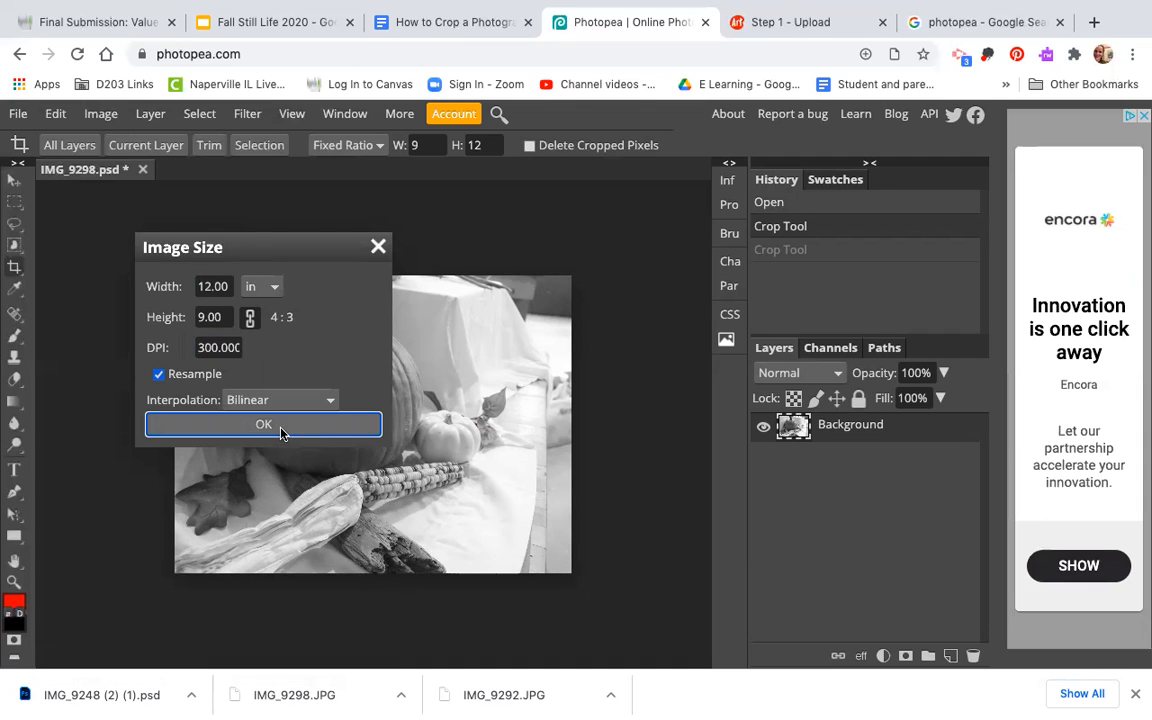
pyautogui.click(259, 428)
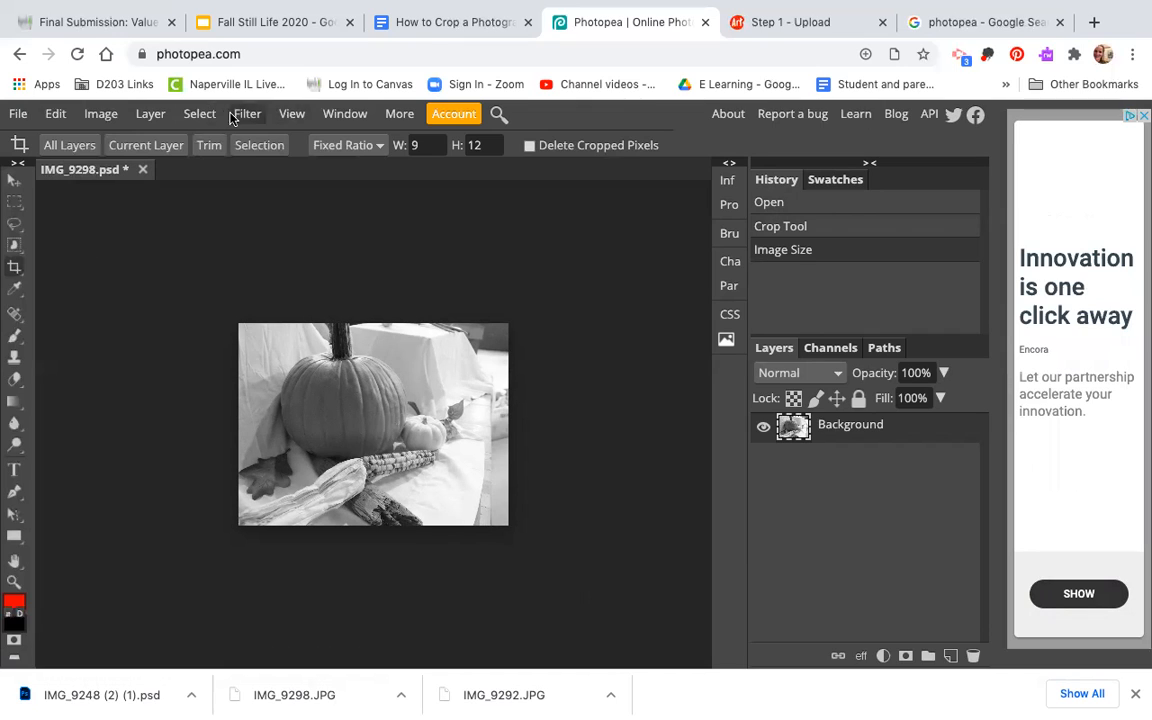
# Step: Open the Levels adjustment for the photo and move its dialog clear of the image
pyautogui.click(291, 113)
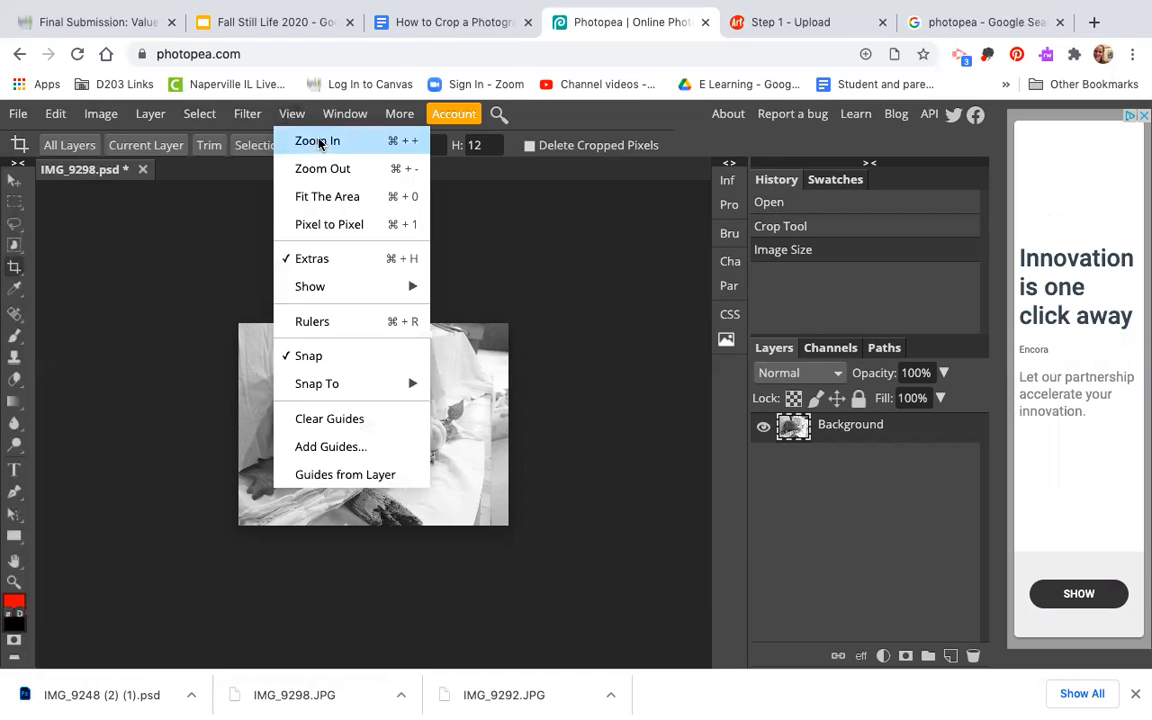
pyautogui.click(319, 145)
pyautogui.click(291, 113)
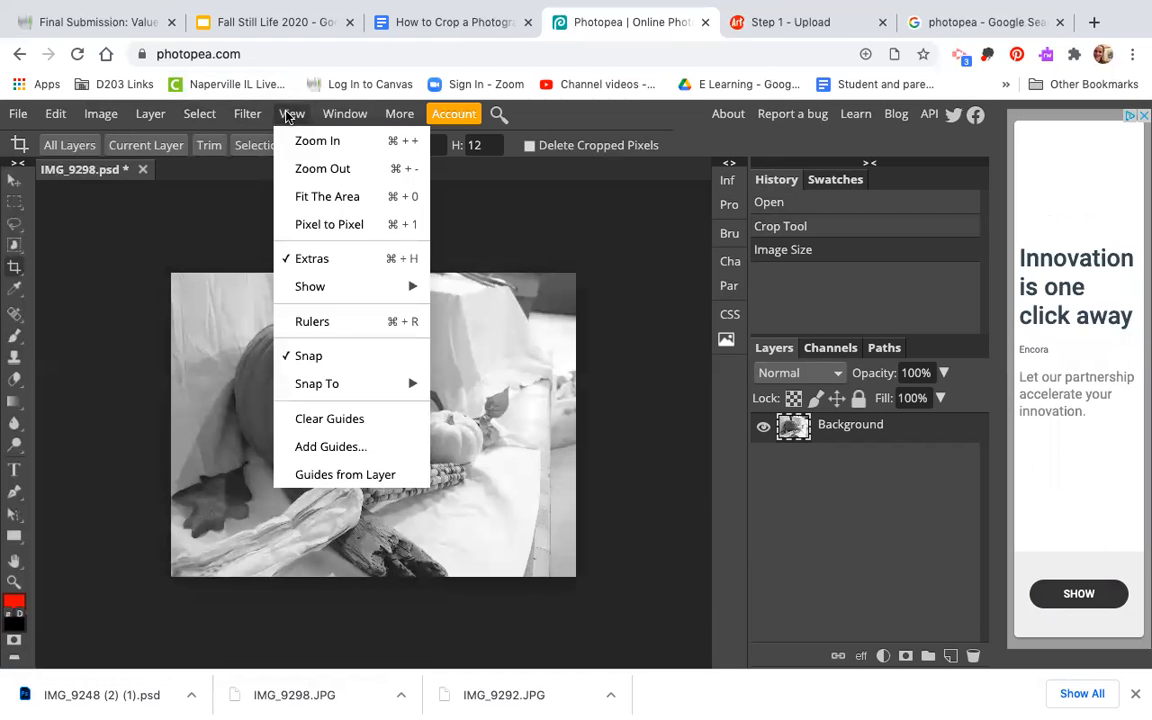
pyautogui.click(311, 143)
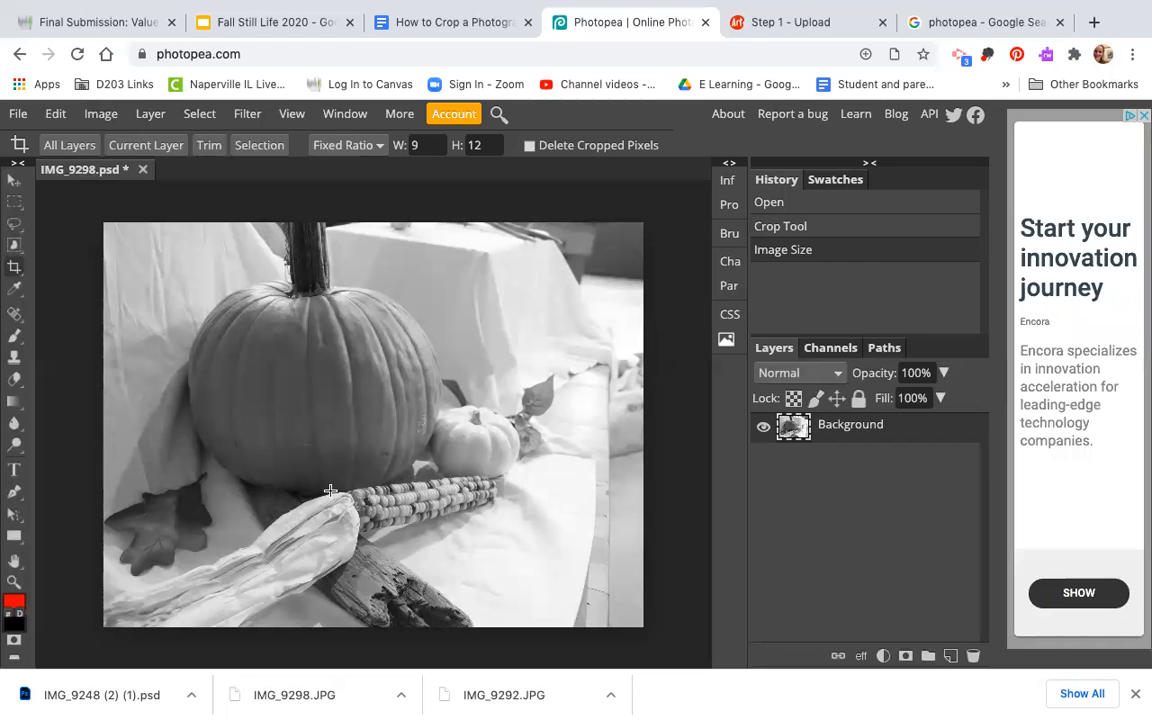
pyautogui.click(292, 114)
pyautogui.moveTo(155, 119)
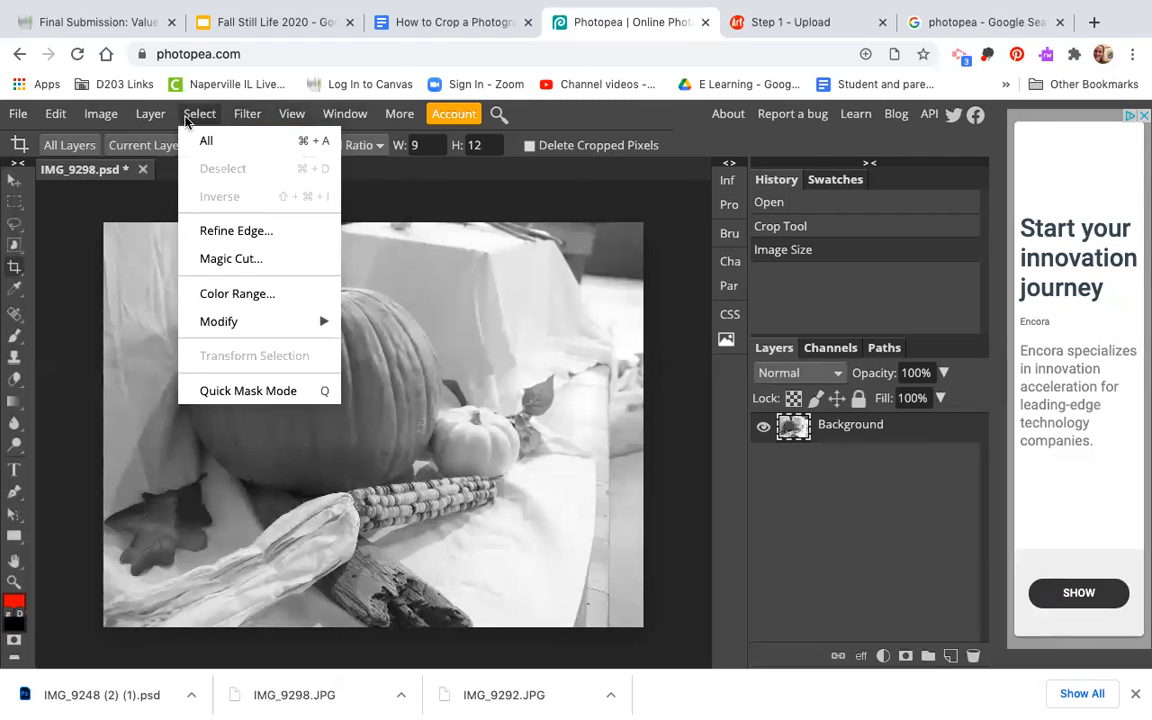
pyautogui.moveTo(113, 118)
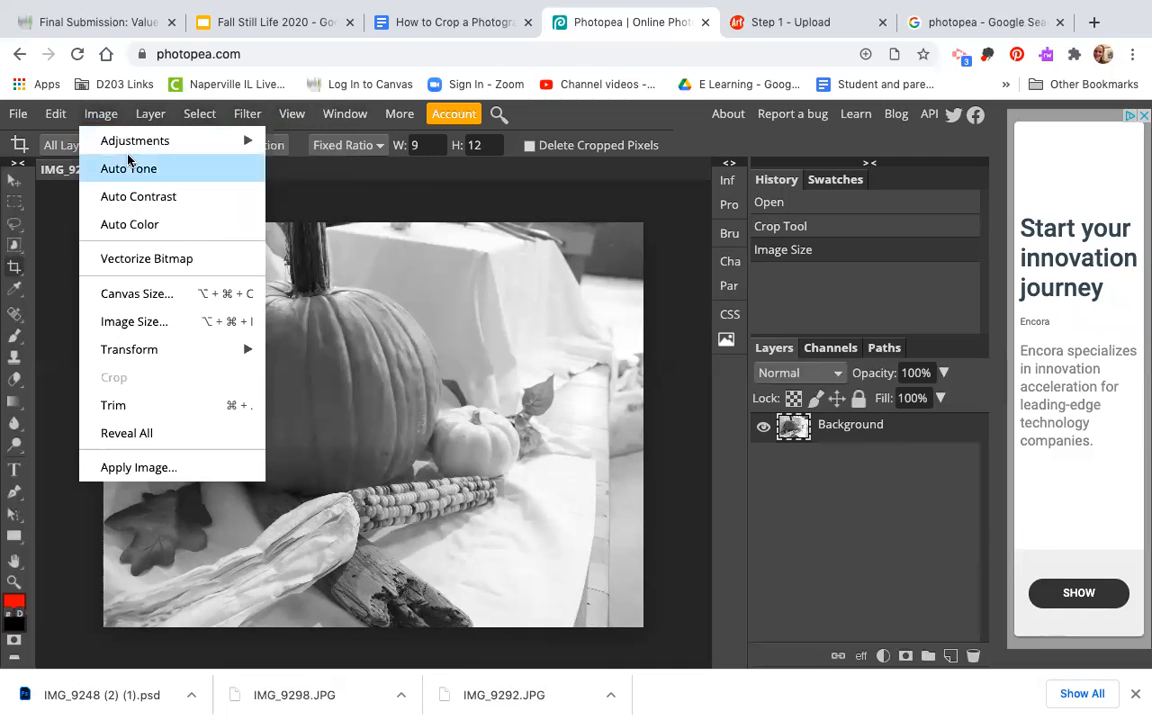
pyautogui.moveTo(240, 137)
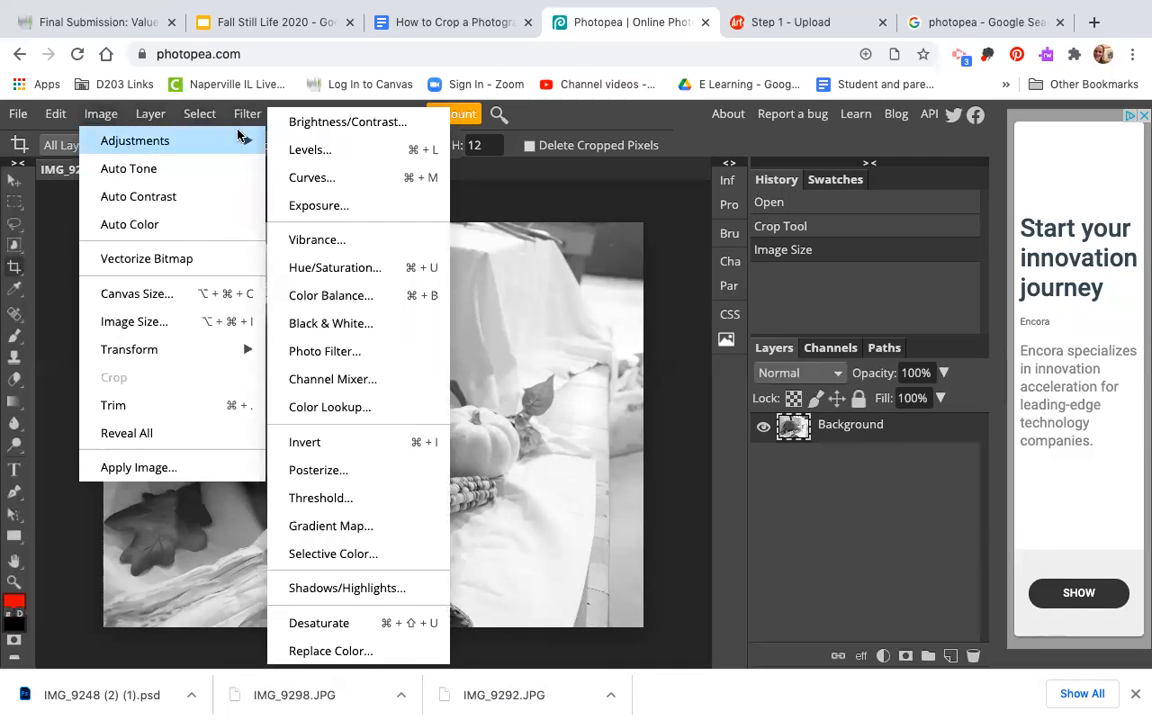
pyautogui.click(342, 152)
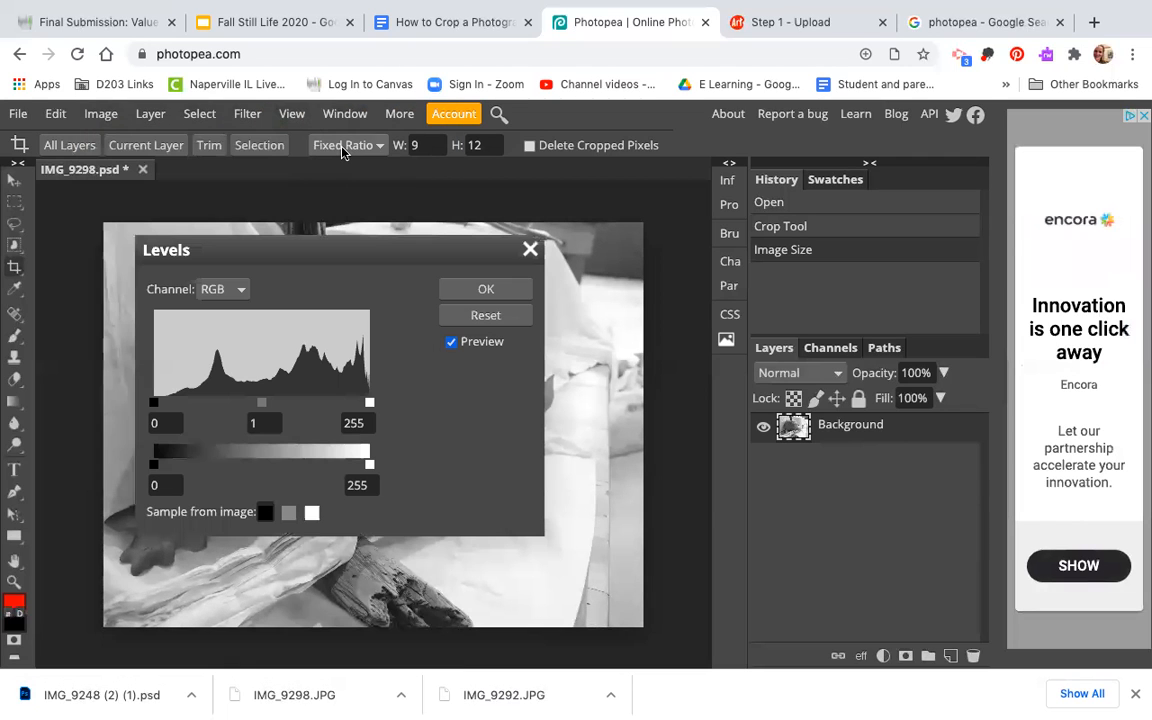
pyautogui.moveTo(378, 253); pyautogui.dragTo(848, 205)
# Step: Set the Levels input black point to 10 and the midtones to 1.05, and apply the adjustment
pyautogui.moveTo(839, 354)
pyautogui.mouseDown()
pyautogui.moveTo(753, 368)
pyautogui.moveTo(845, 359)
pyautogui.mouseUp()
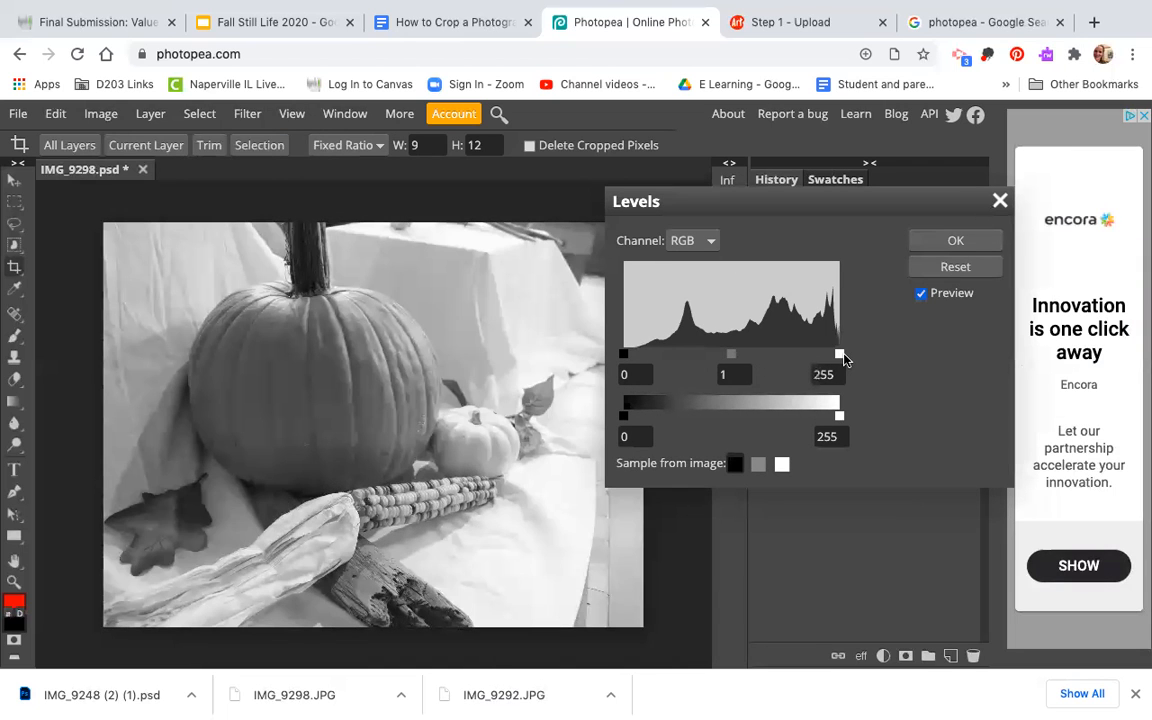
pyautogui.moveTo(732, 360)
pyautogui.mouseDown()
pyautogui.moveTo(669, 365)
pyautogui.moveTo(728, 360)
pyautogui.mouseUp()
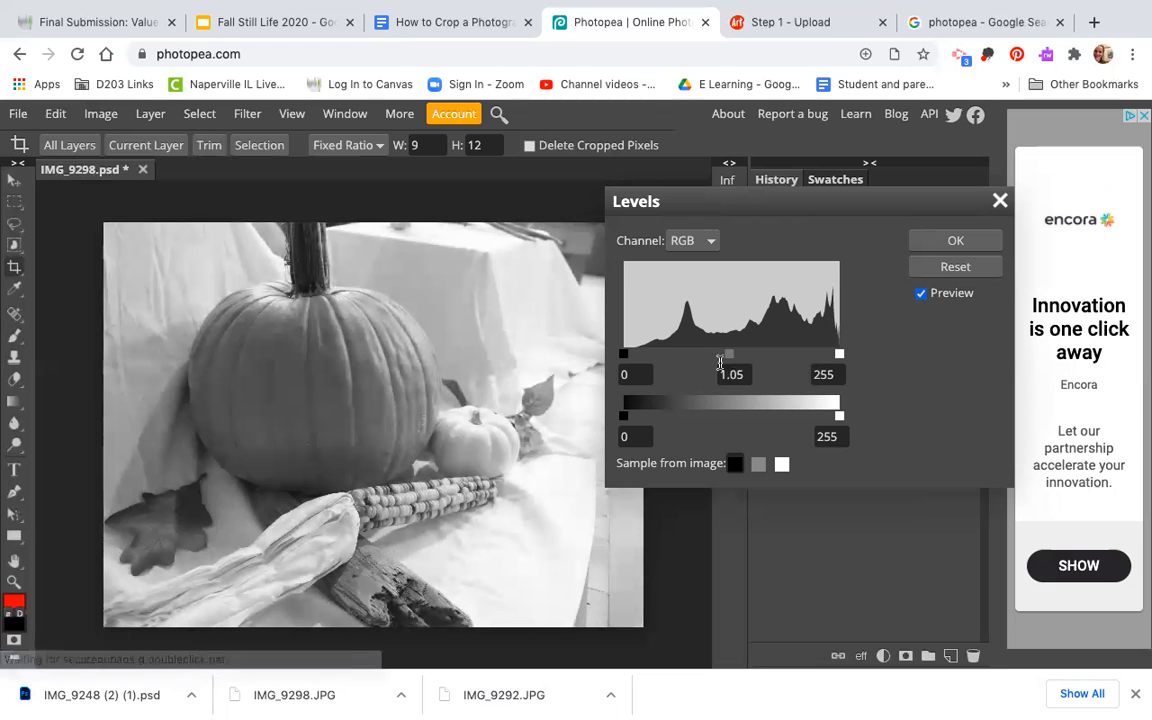
pyautogui.moveTo(628, 357); pyautogui.dragTo(631, 357)
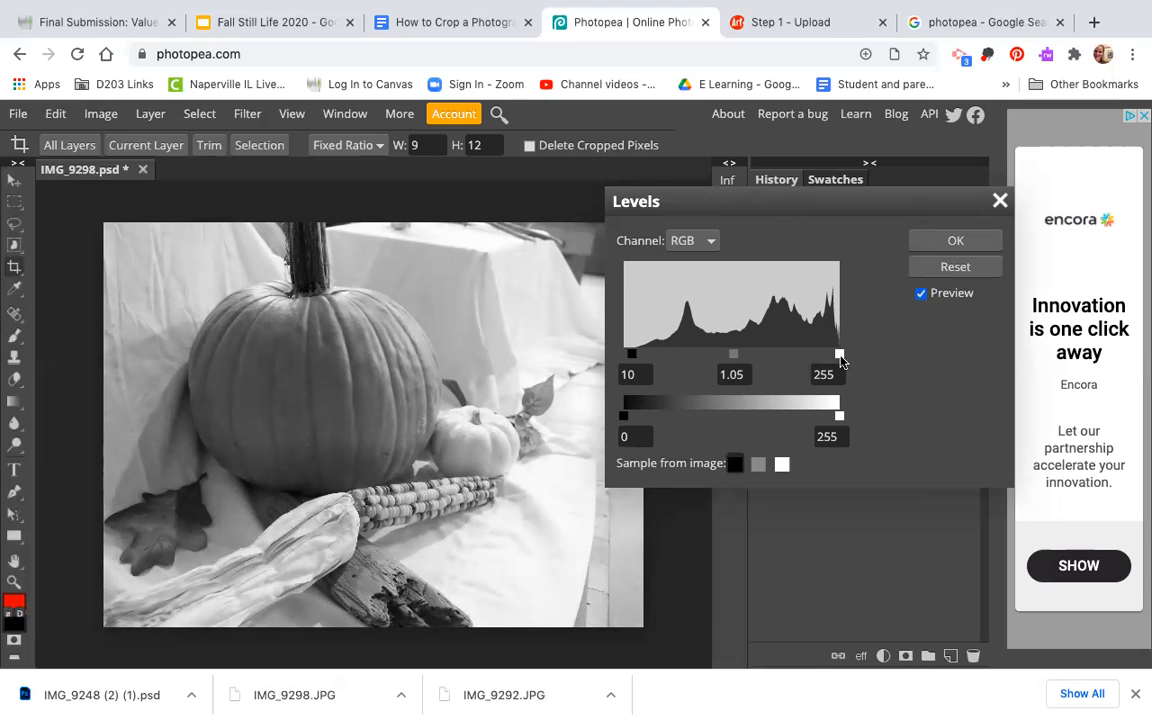
pyautogui.moveTo(838, 357); pyautogui.dragTo(840, 357)
pyautogui.click(956, 241)
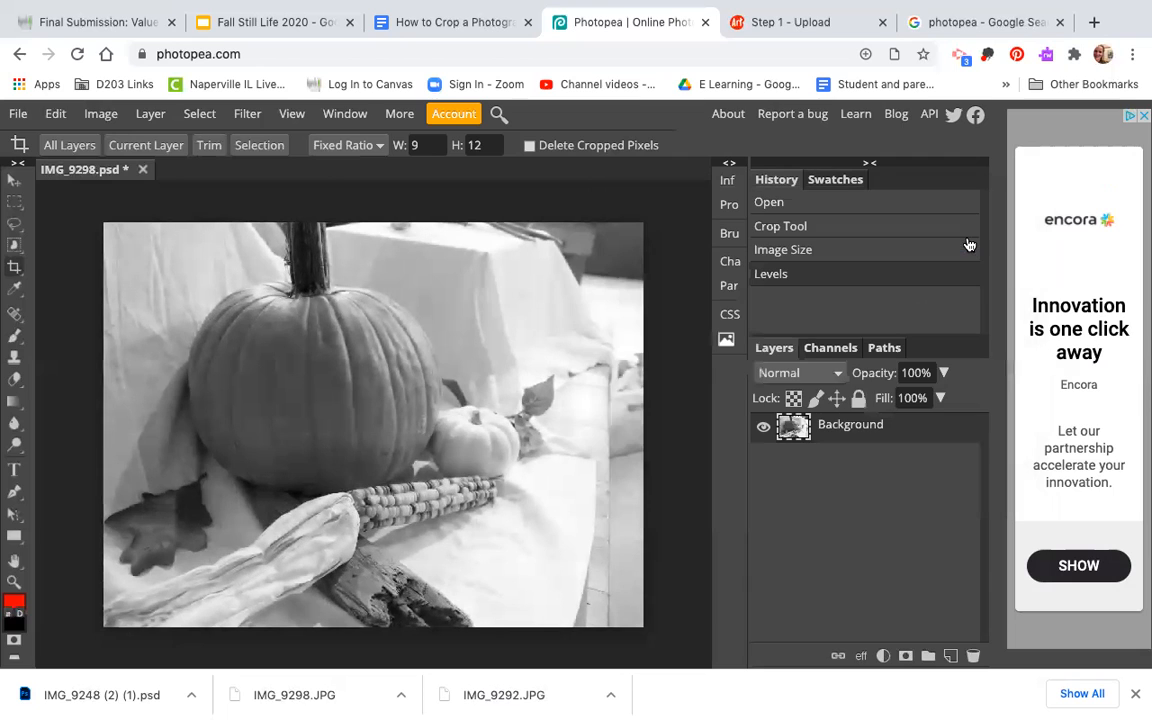
# Step: Export the photo as a JPG at 100% quality, with its dimensions given in inches
pyautogui.click(18, 113)
pyautogui.moveTo(83, 380)
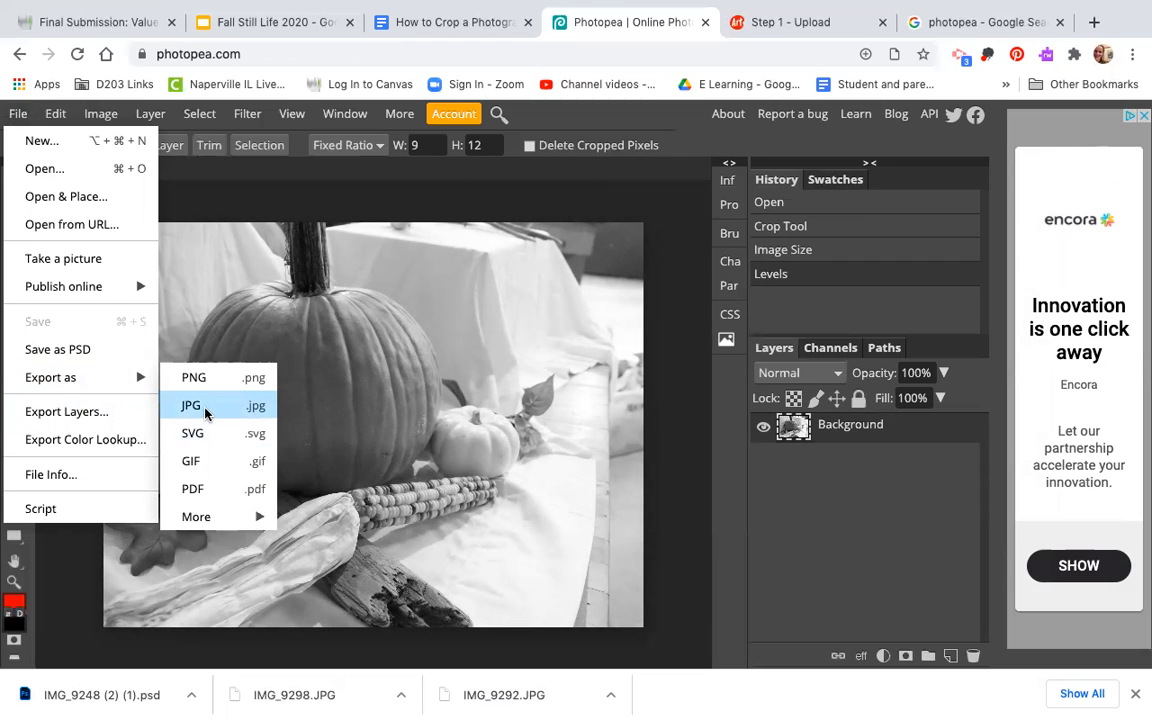
pyautogui.click(242, 404)
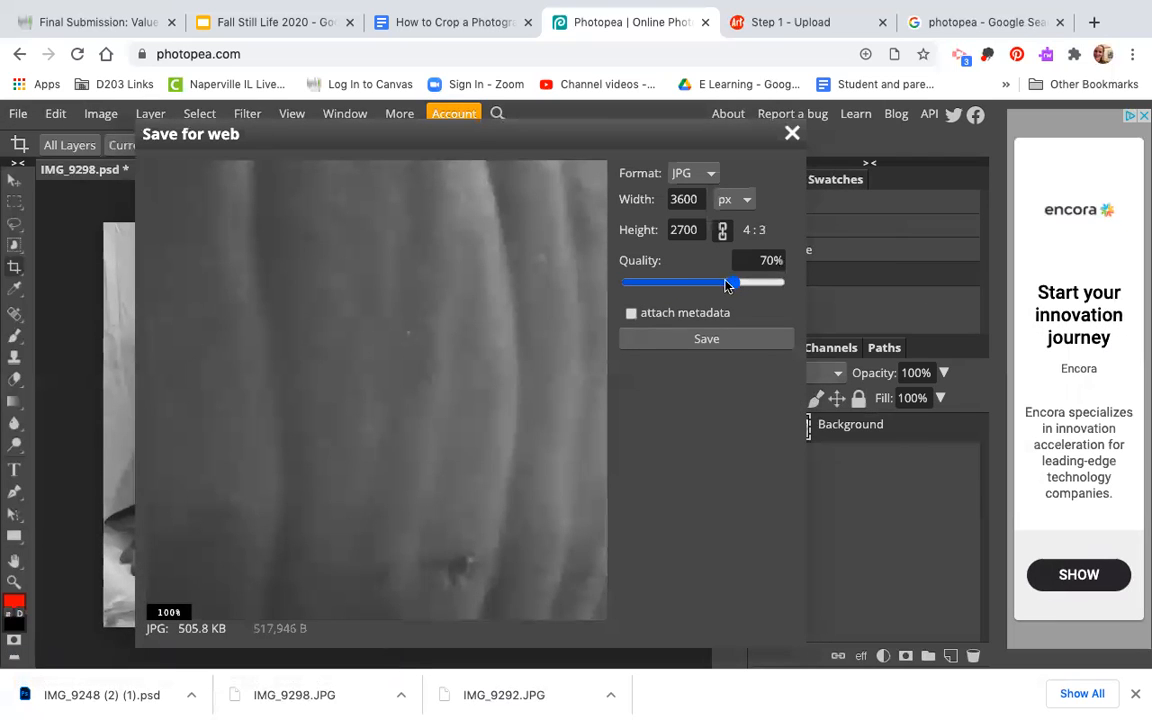
pyautogui.moveTo(735, 283); pyautogui.dragTo(790, 284)
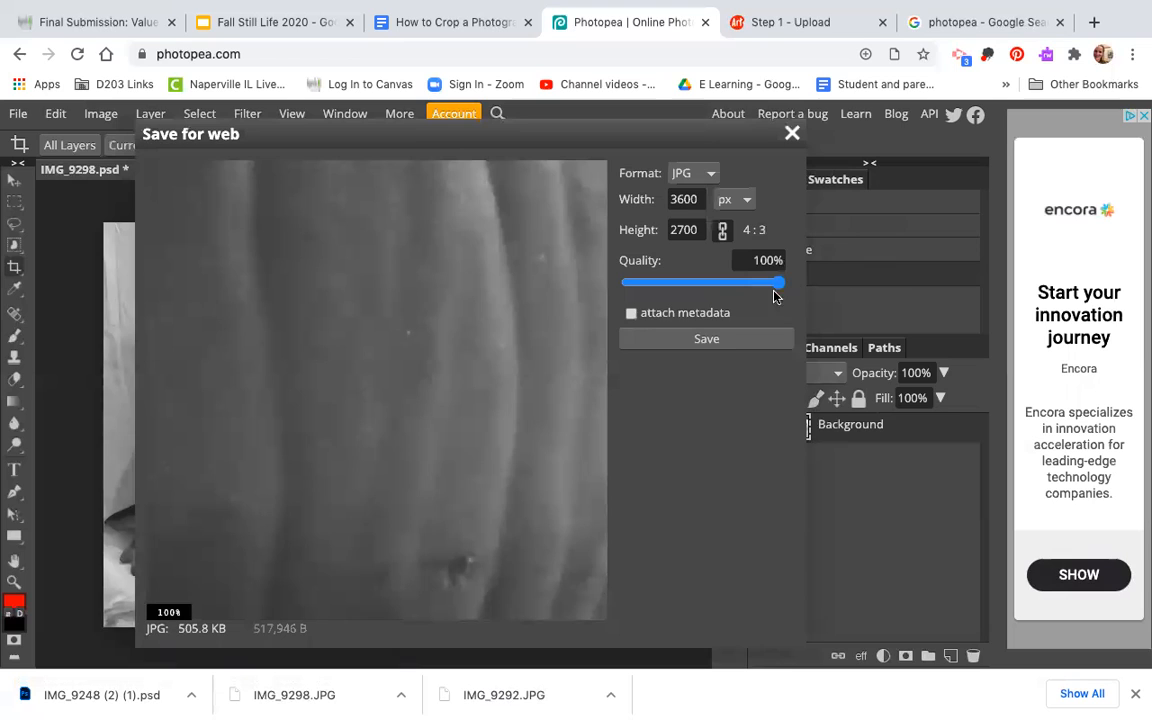
pyautogui.click(706, 341)
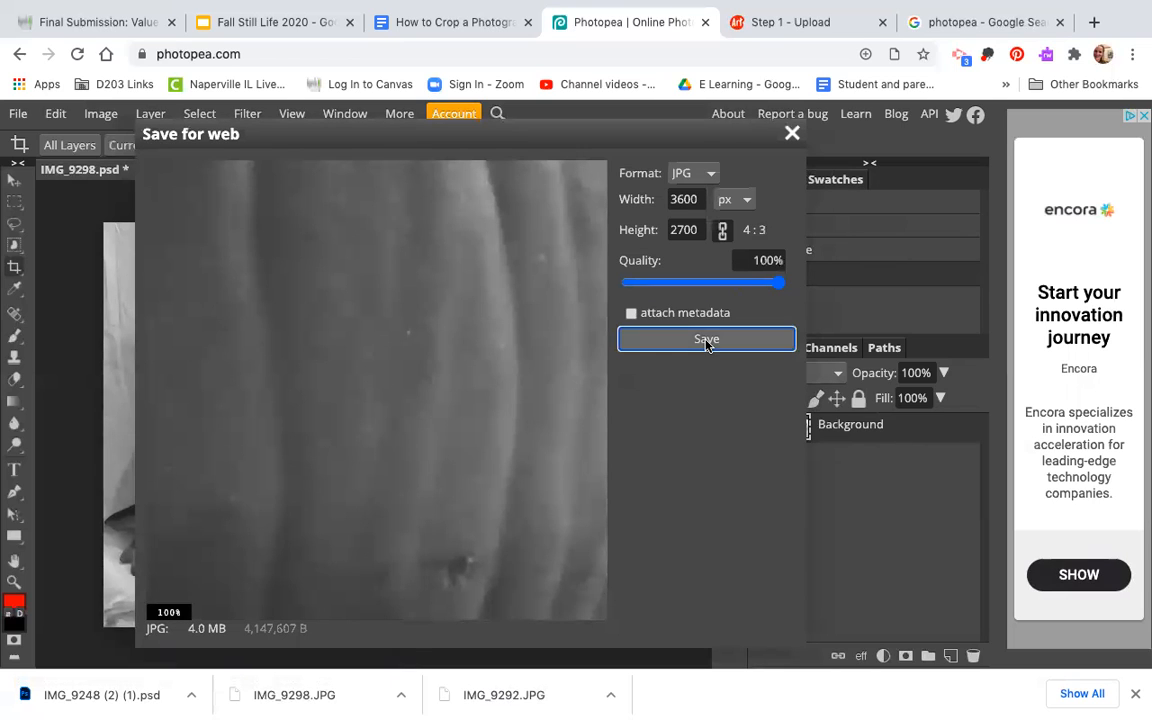
pyautogui.click(735, 199)
pyautogui.click(745, 249)
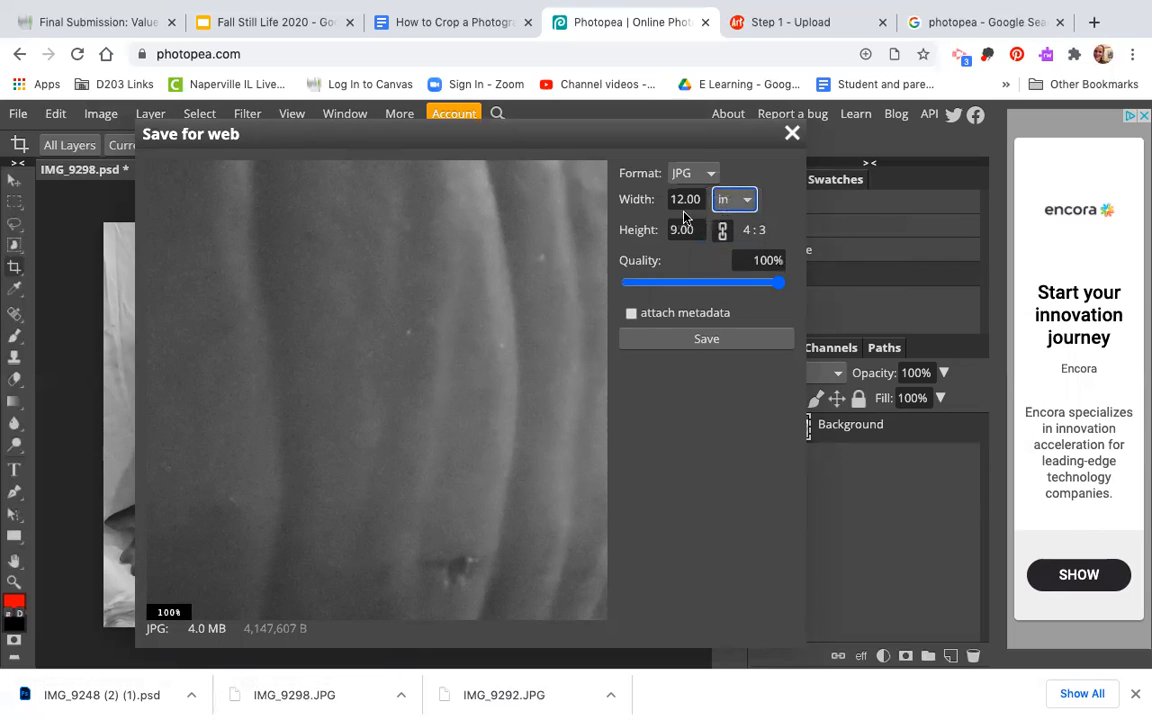
pyautogui.click(719, 338)
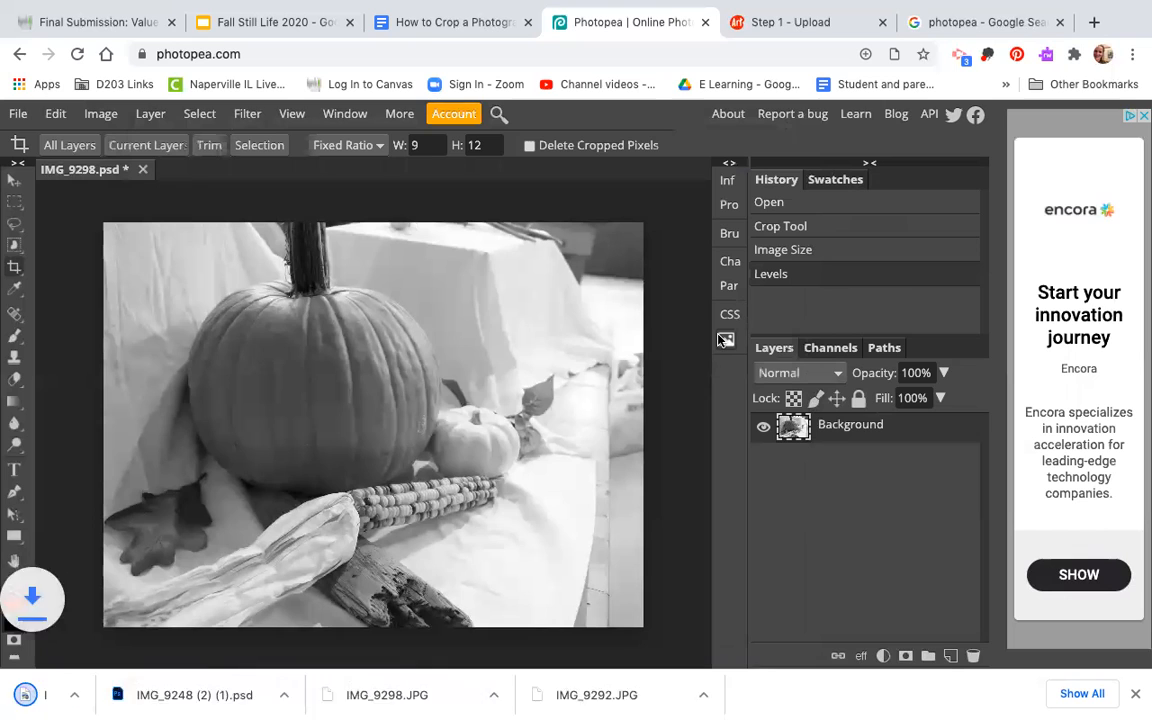